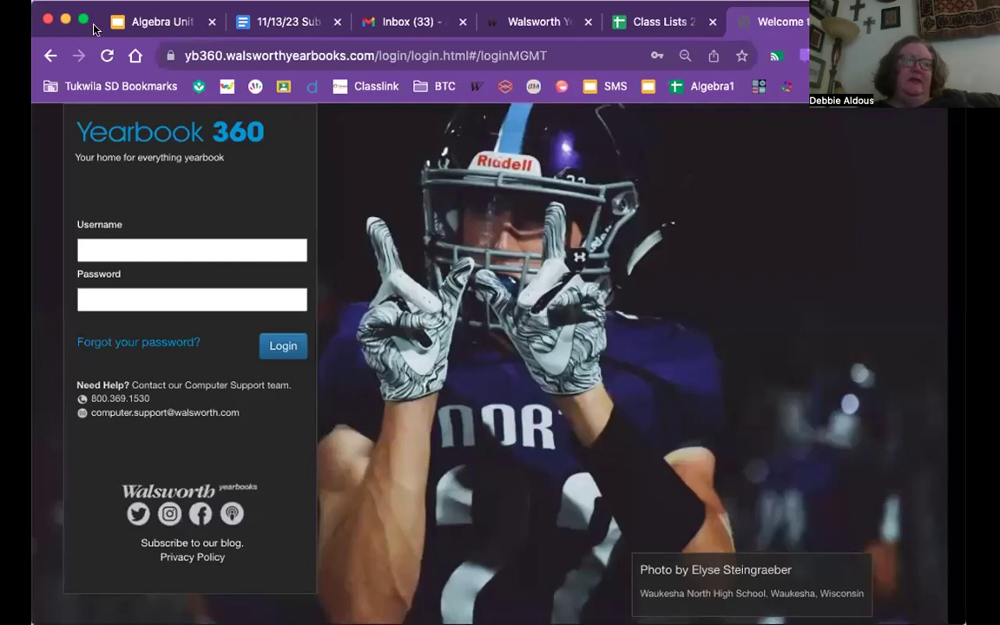
- Enter the student username and password, then back out of the forgotten-password reset
{"action": "left_click", "coordinate": [138, 252]}
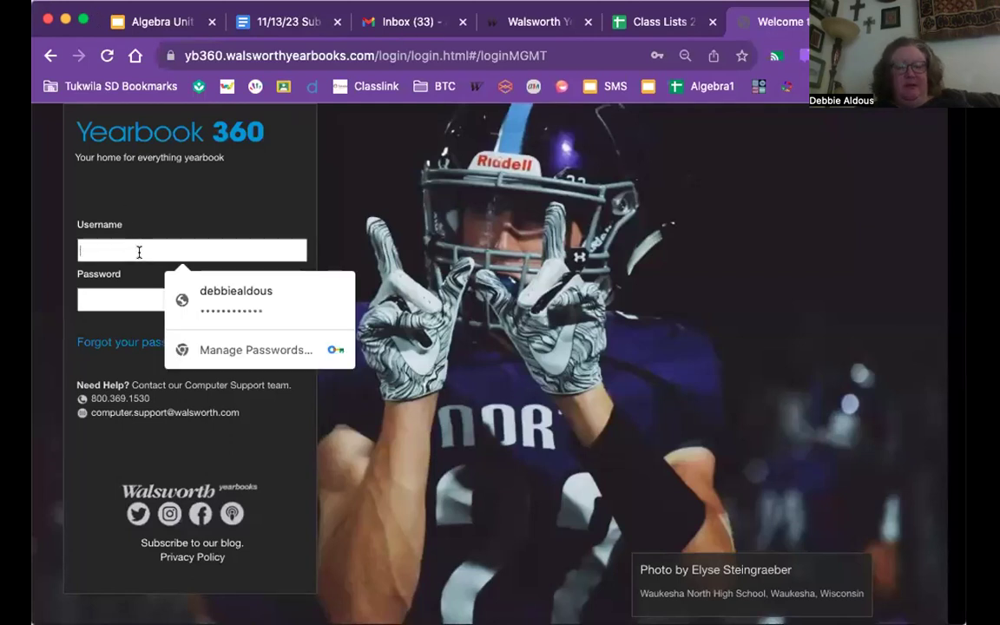
{"action": "type", "text": "SMSStudent"}
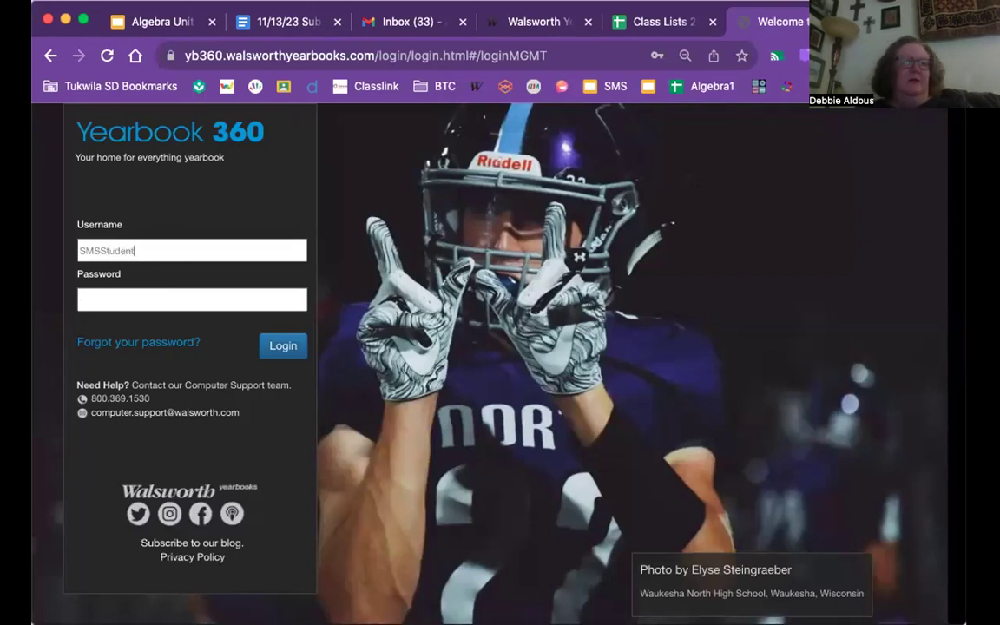
{"action": "key", "text": "Tab"}
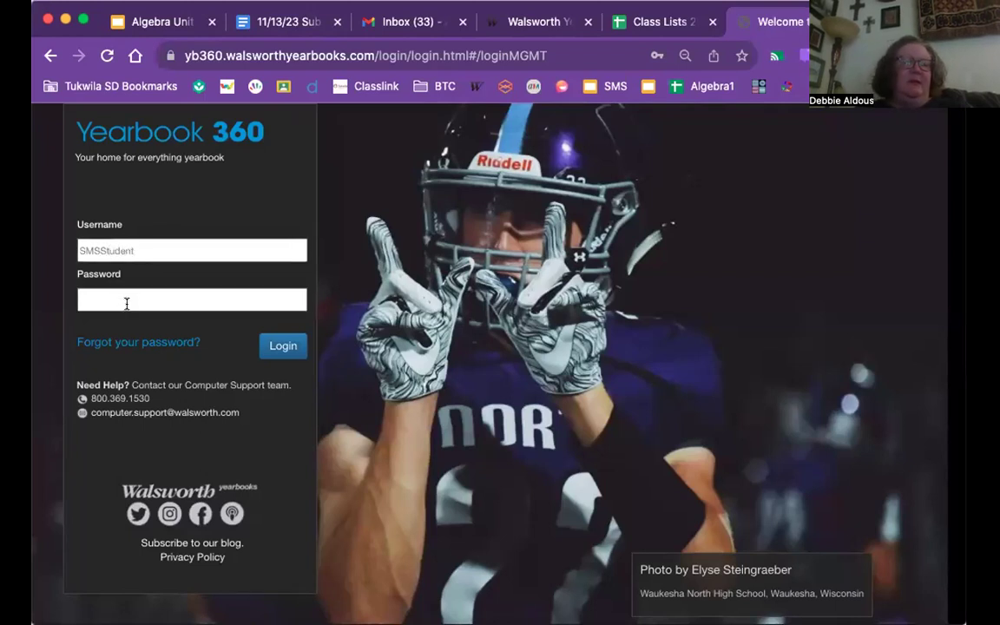
{"action": "left_click", "coordinate": [128, 296]}
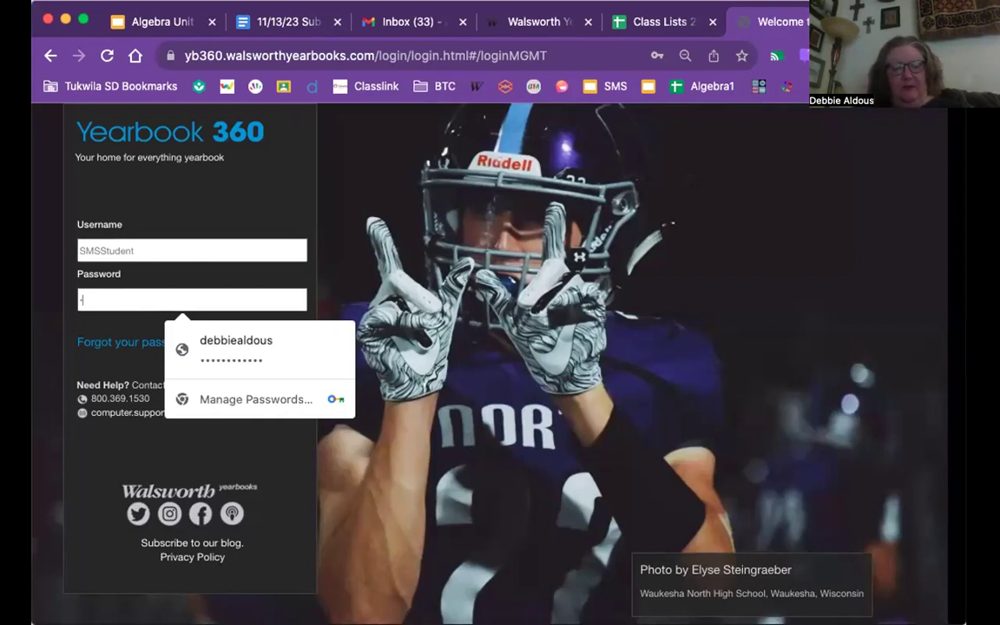
{"action": "type", "text": "abcabcd"}
{"action": "left_click", "coordinate": [80, 341]}
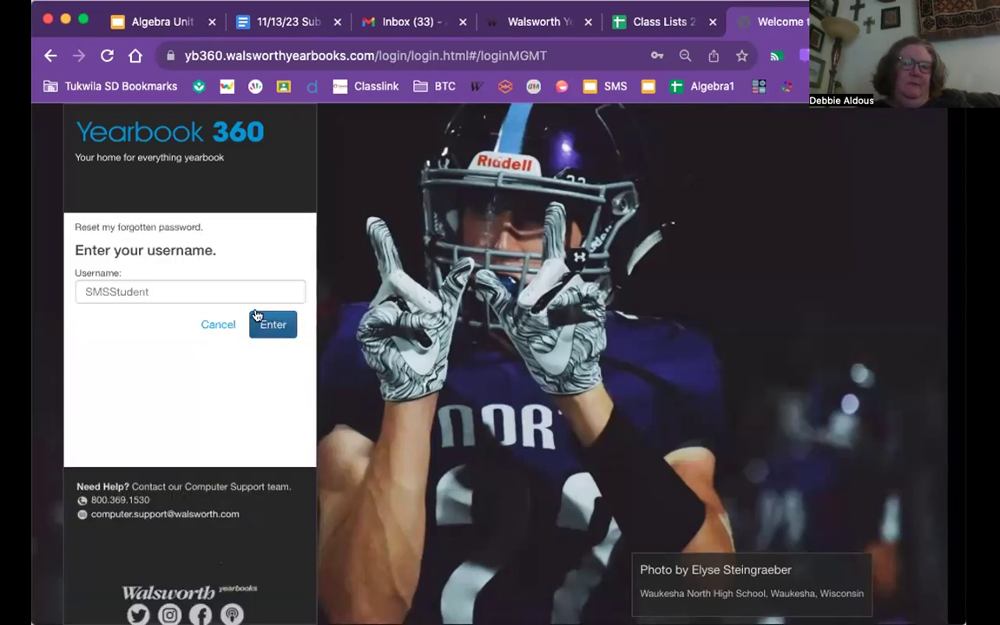
{"action": "left_click", "coordinate": [224, 325]}
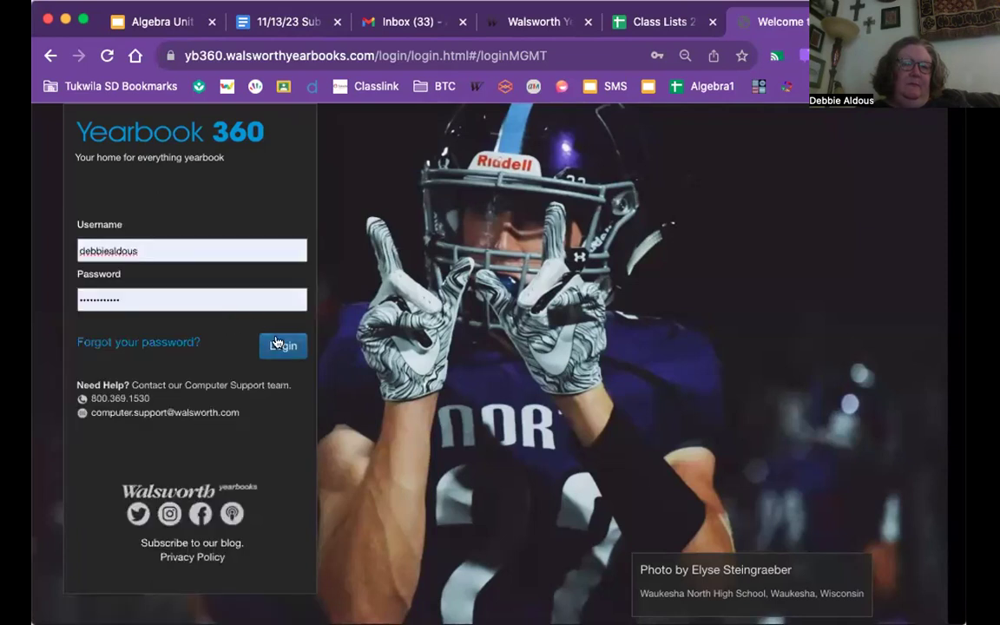
- Replace the autofilled credentials with the student username and password and submit the login
{"action": "double_click", "coordinate": [212, 249]}
{"action": "type", "text": "S"}
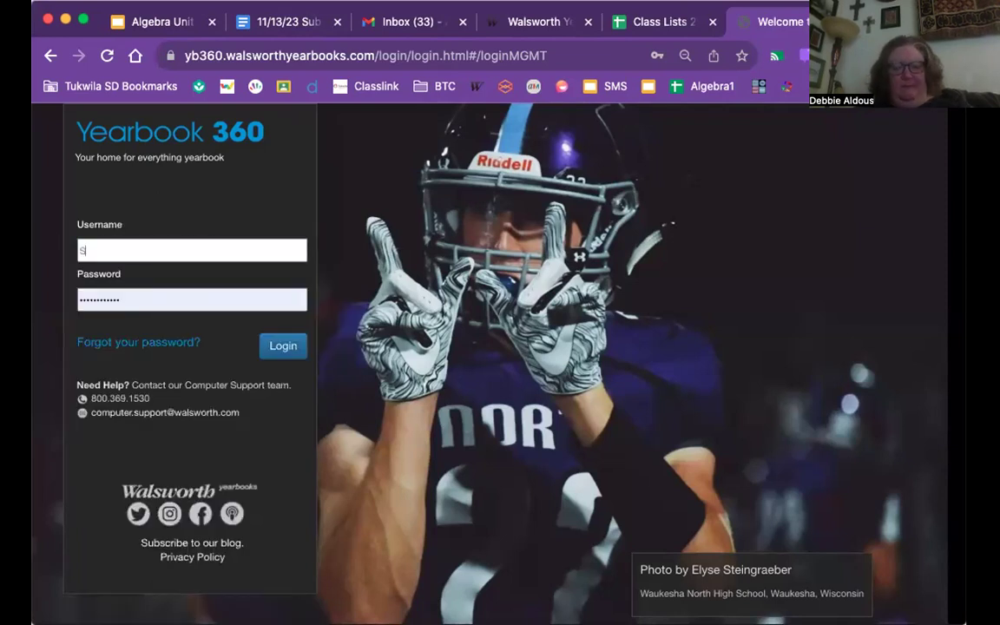
{"action": "type", "text": "MSStudent"}
{"action": "left_click", "coordinate": [129, 297]}
{"action": "left_click_drag", "start_coordinate": [129, 297], "coordinate": [72, 297]}
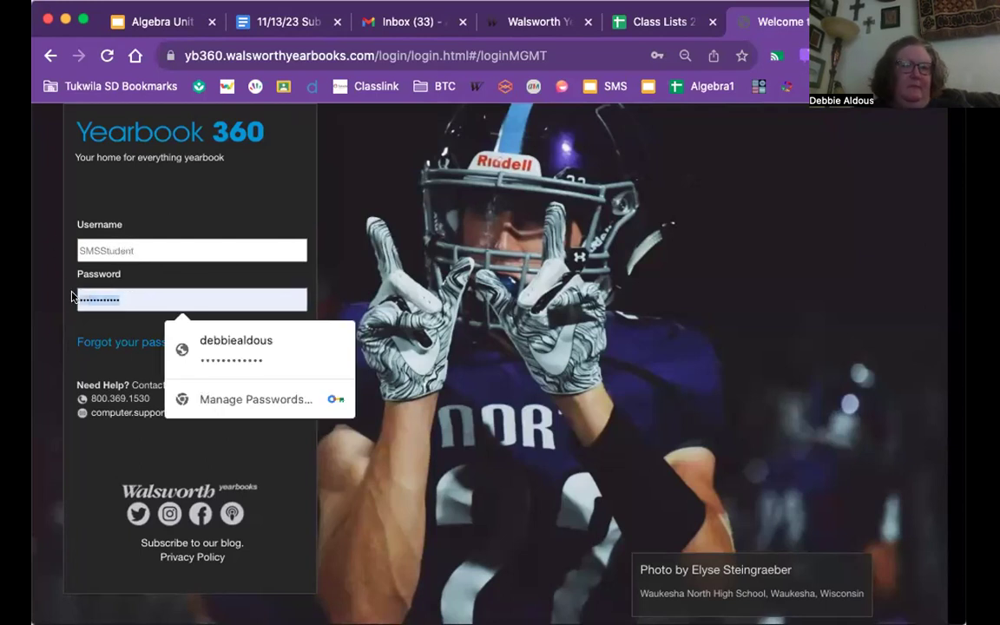
{"action": "type", "text": "Sm"}
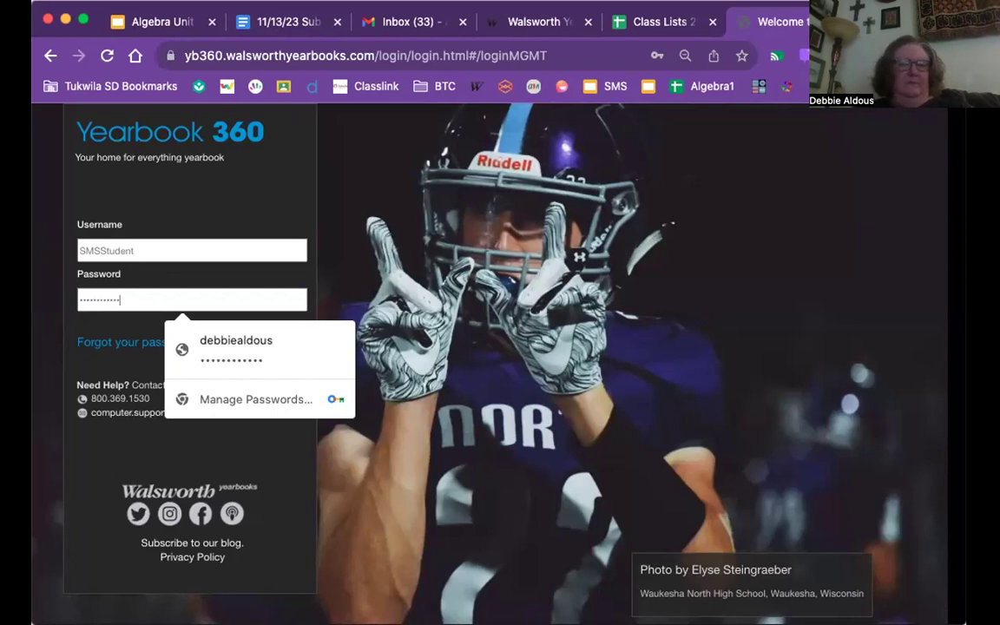
{"action": "left_click", "coordinate": [82, 321]}
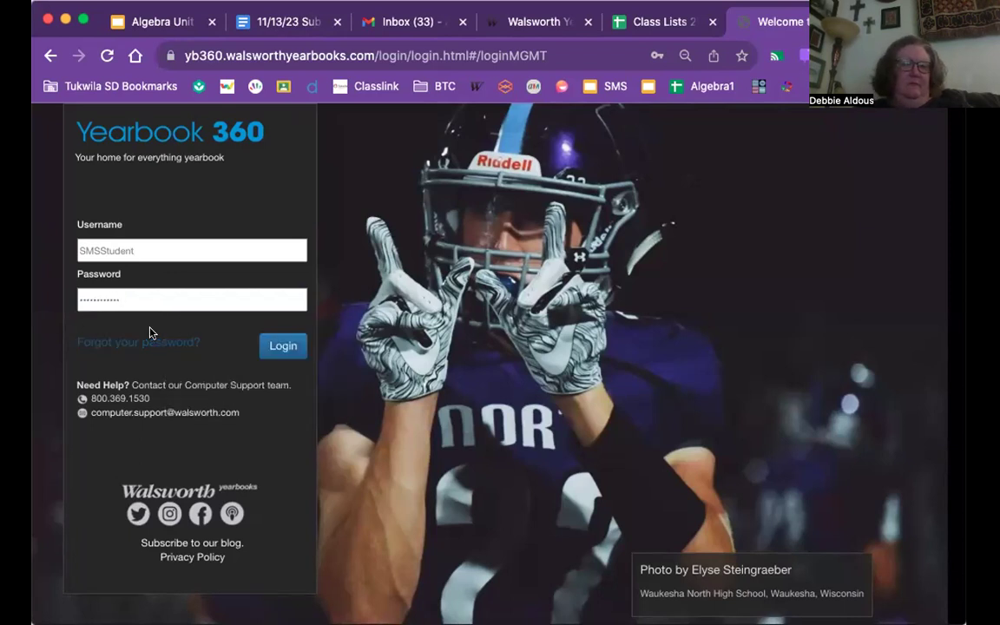
{"action": "left_click", "coordinate": [281, 352]}
- Re-enter the student username and password and submit the login again
{"action": "left_click", "coordinate": [179, 250]}
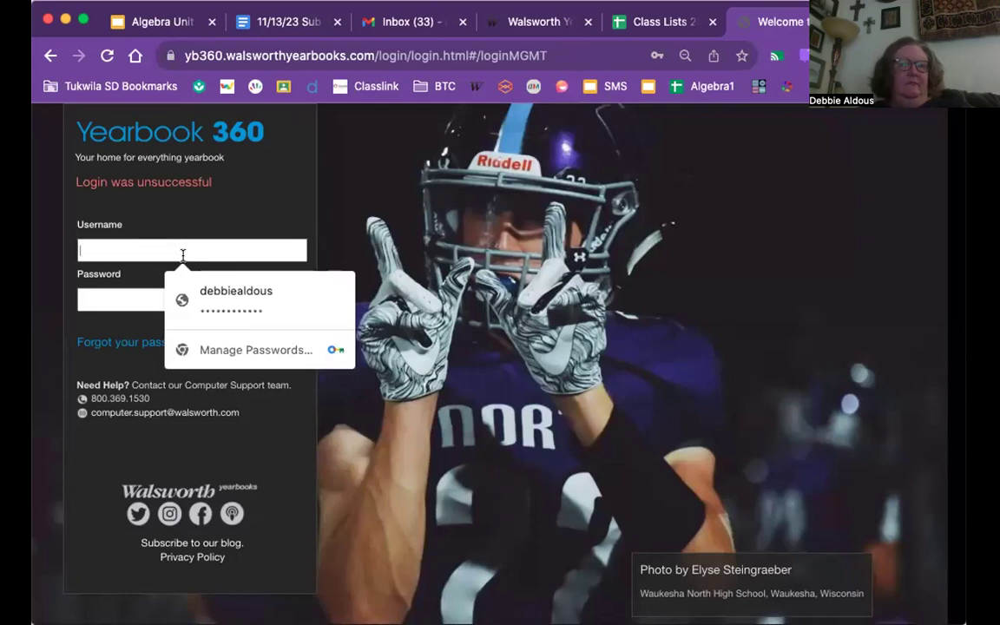
{"action": "type", "text": "SMS"}
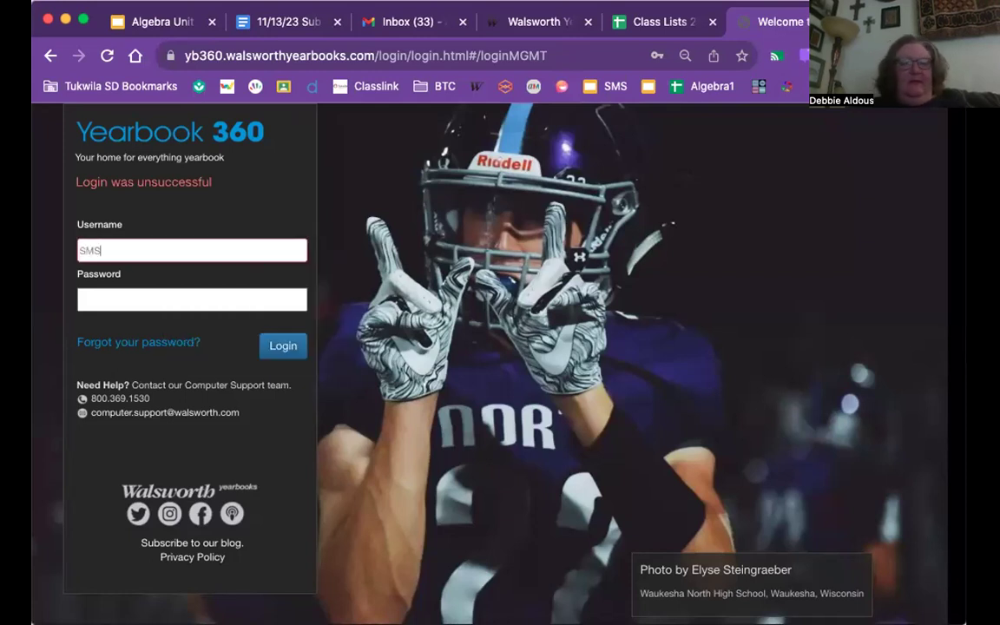
{"action": "type", "text": "Student"}
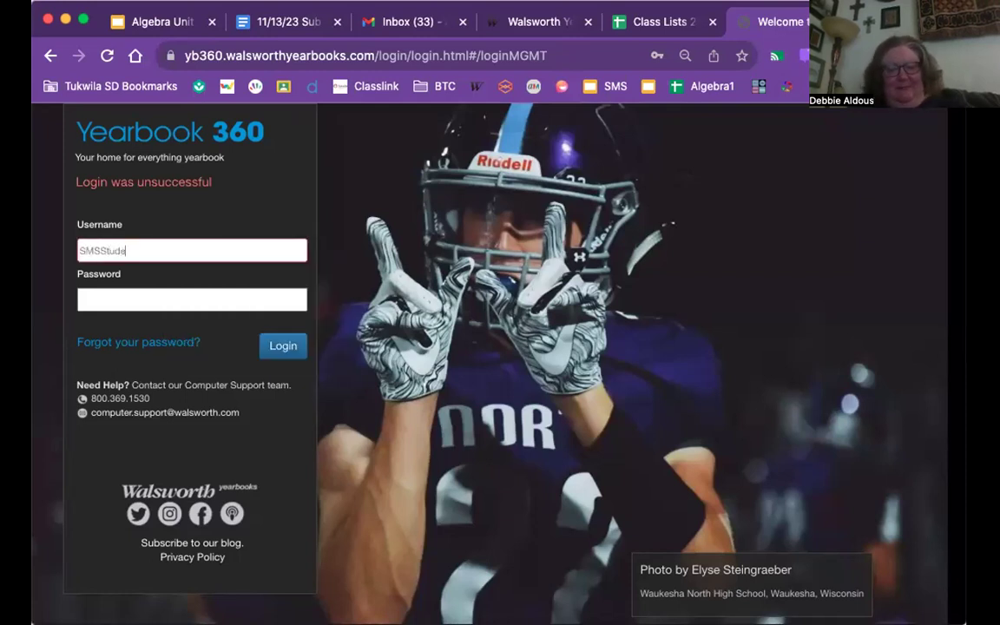
{"action": "left_click", "coordinate": [182, 298]}
{"action": "type", "text": "s"}
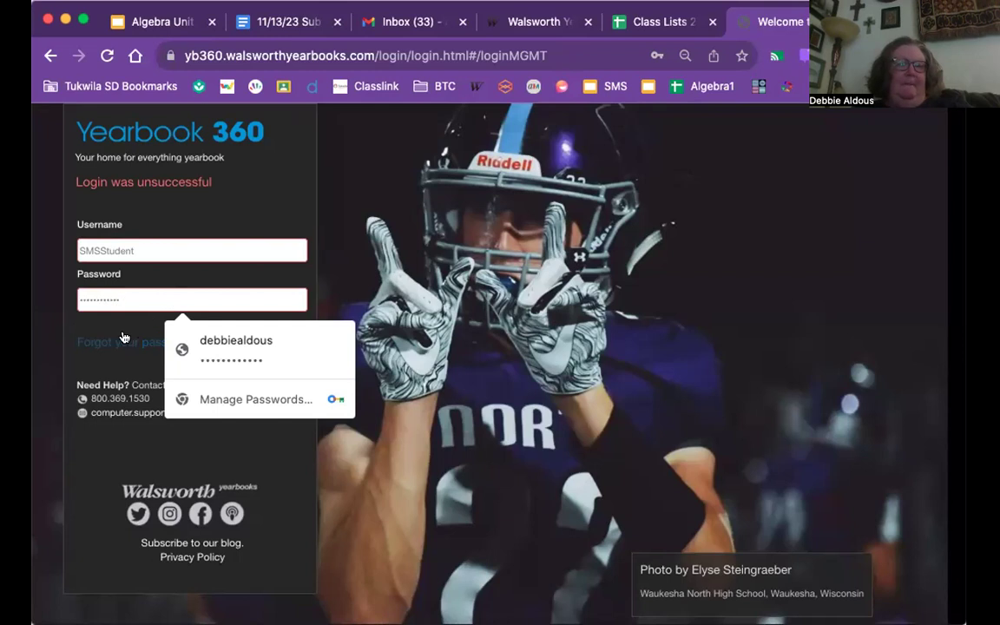
{"action": "left_click", "coordinate": [89, 319]}
{"action": "left_click", "coordinate": [279, 347]}
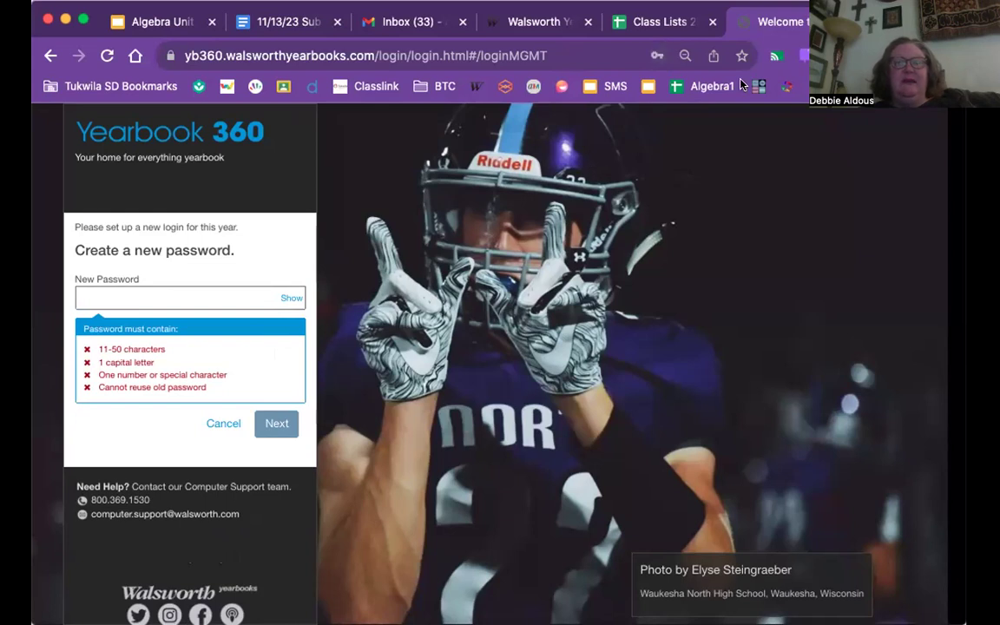
- Type a new password with a capital letter and numbers that meets every listed requirement
{"action": "left_click", "coordinate": [158, 293]}
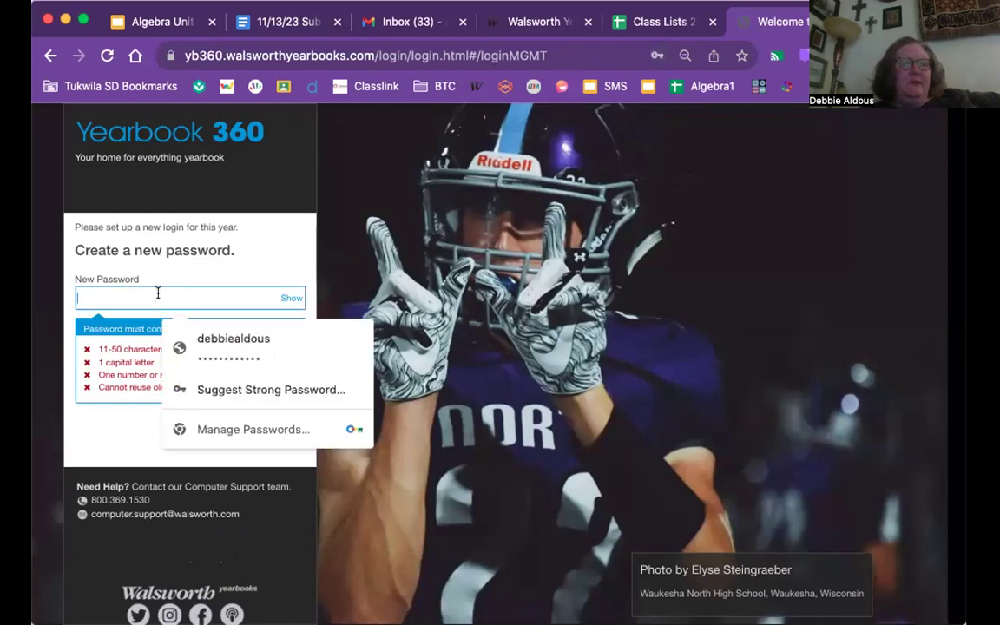
{"action": "left_click", "coordinate": [223, 228]}
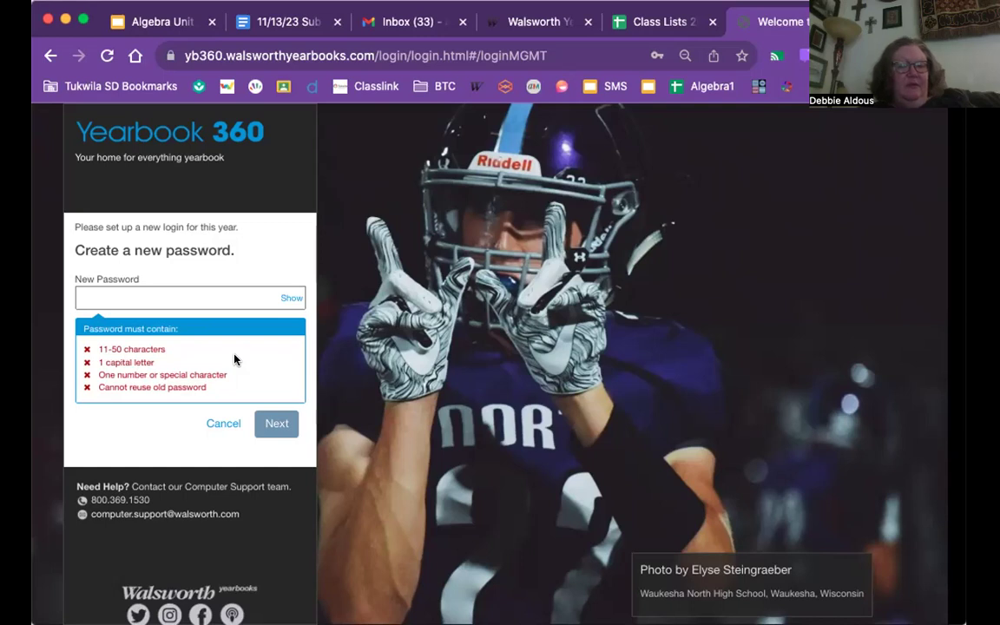
{"action": "left_click", "coordinate": [197, 294]}
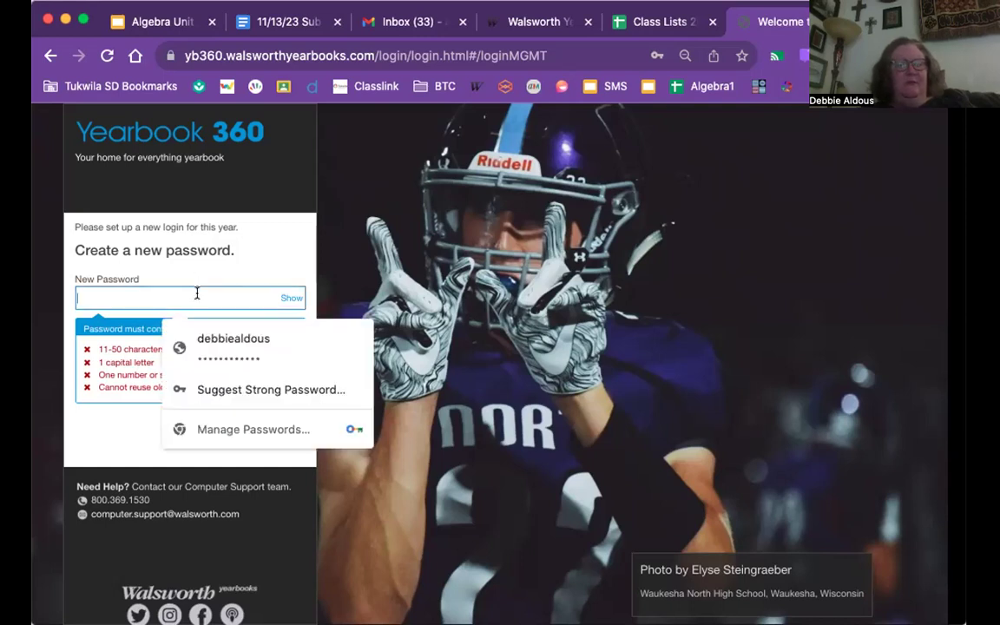
{"action": "type", "text": "1"}
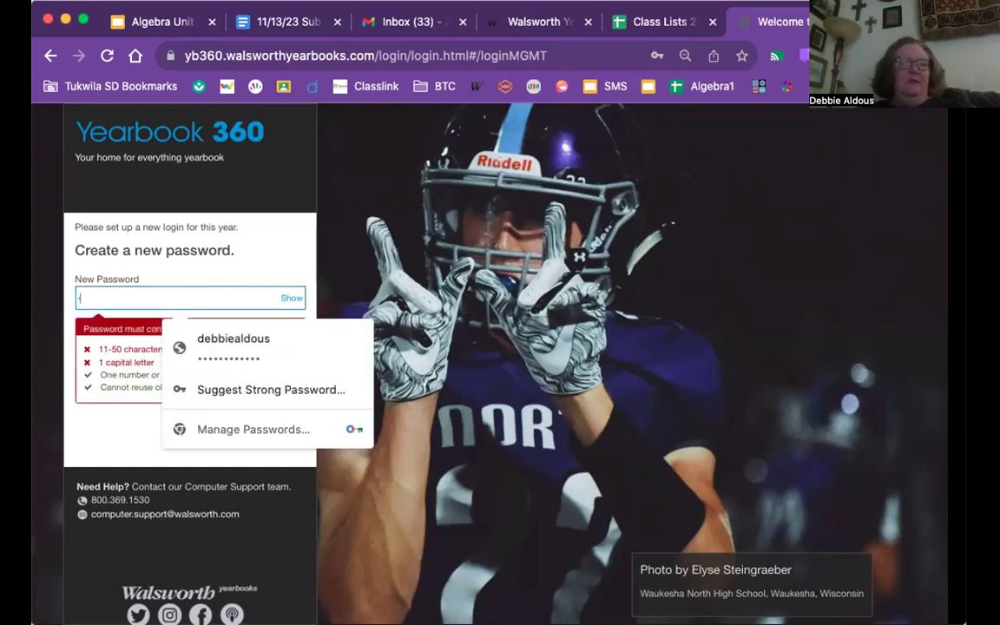
{"action": "type", "text": "2"}
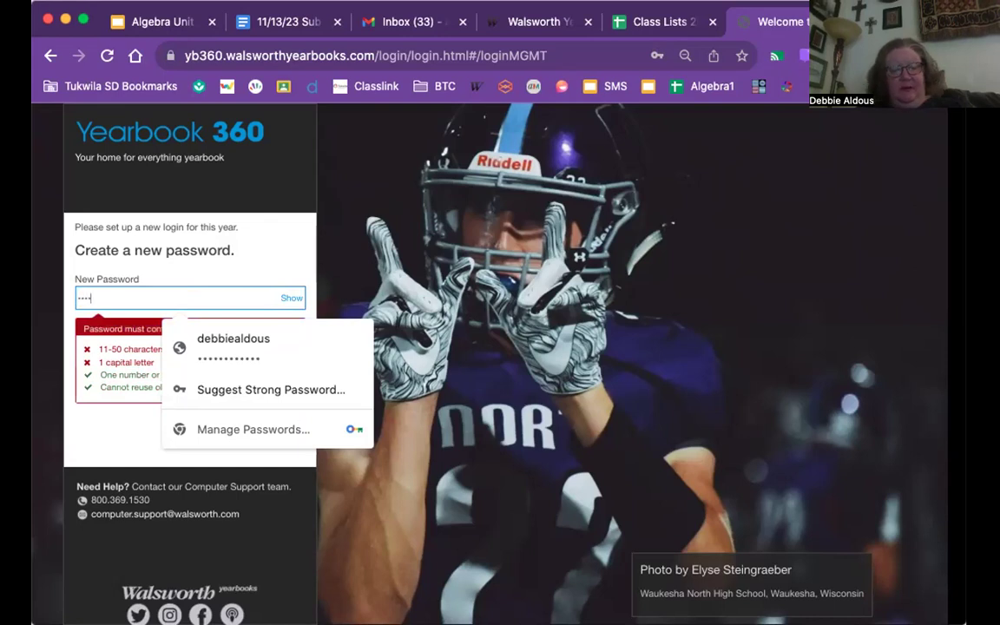
{"action": "type", "text": "Abc34"}
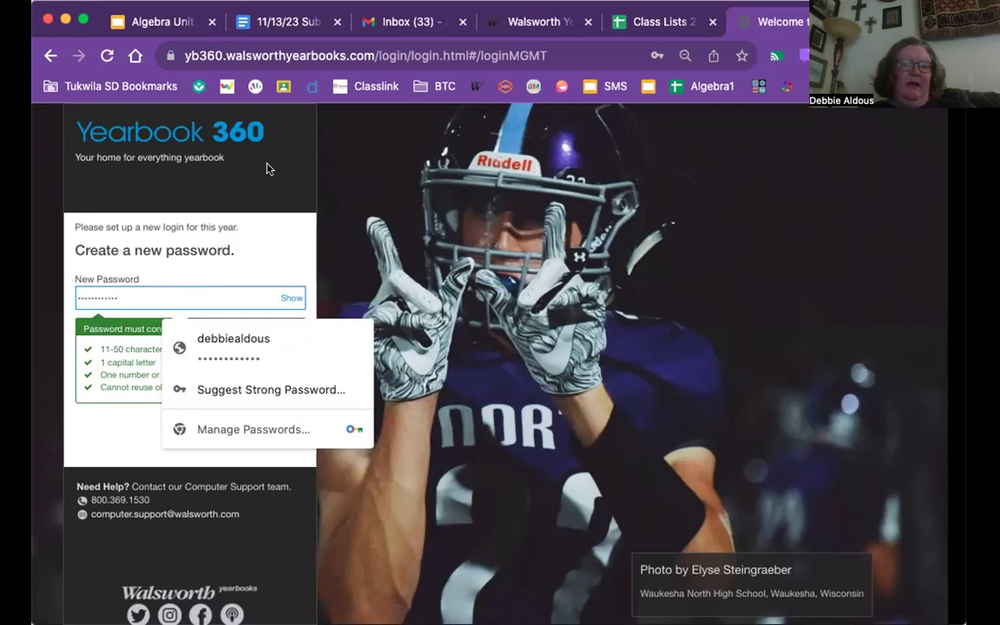
{"action": "left_click", "coordinate": [266, 264]}
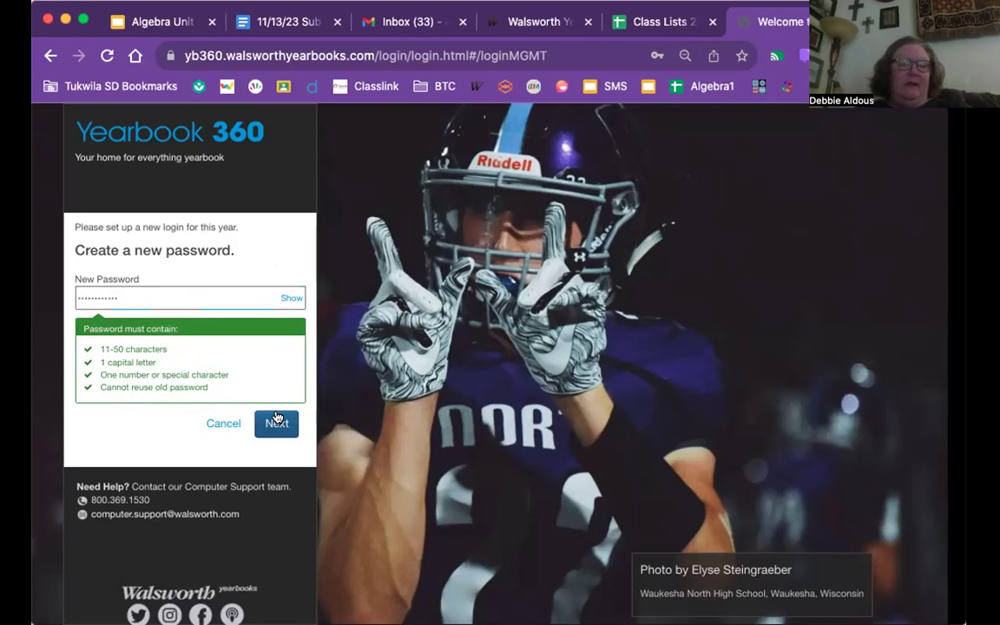
- Submit the new password to move on to the challenge question
{"action": "left_click", "coordinate": [276, 421]}
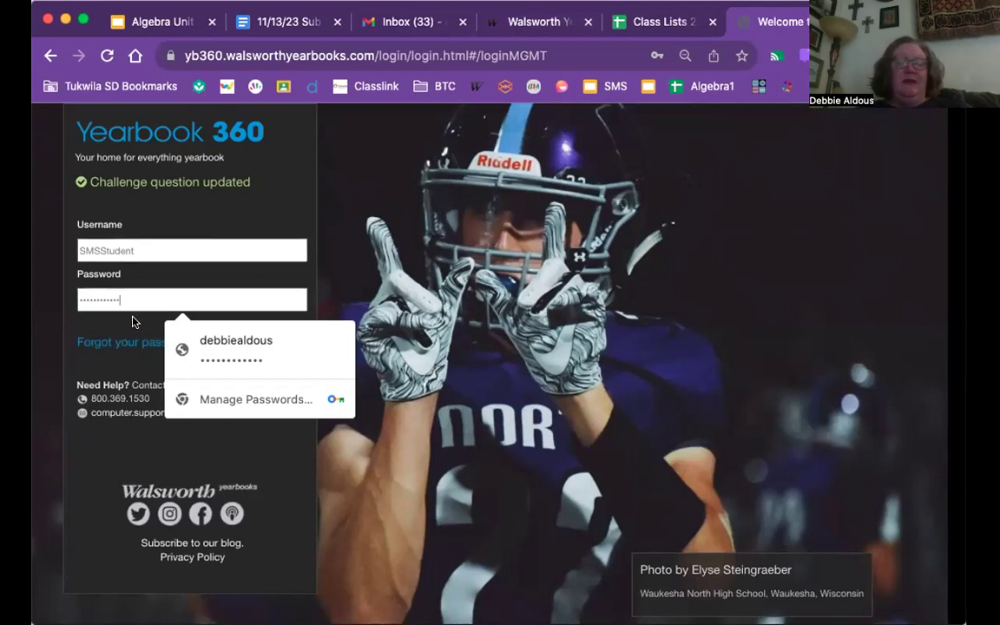
- Submit the login with the new password, then re-enter the credentials and sign in again
{"action": "key", "text": "Return"}
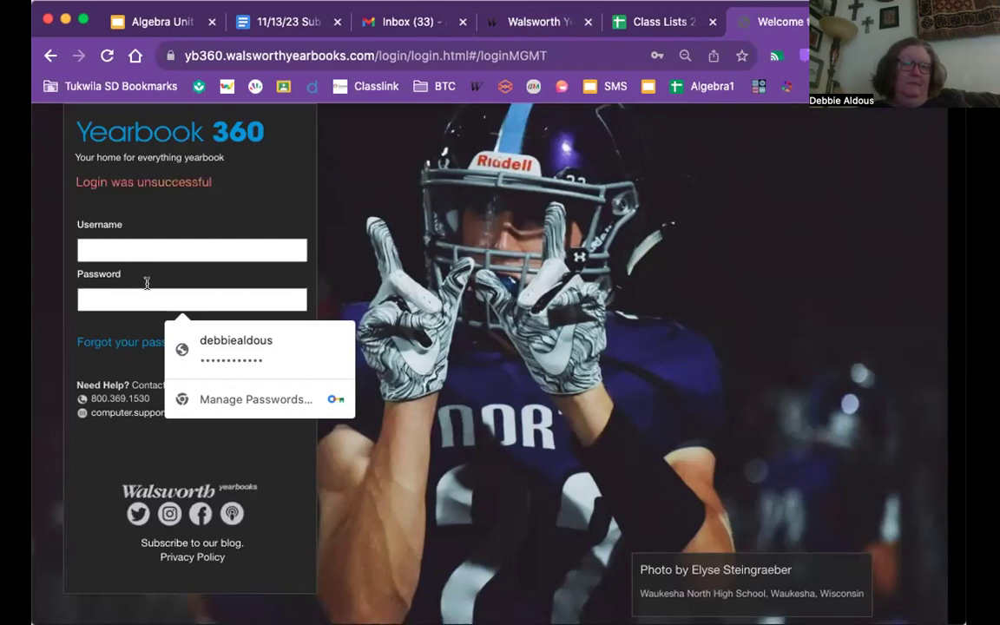
{"action": "left_click", "coordinate": [149, 250]}
{"action": "type", "text": "Sm"}
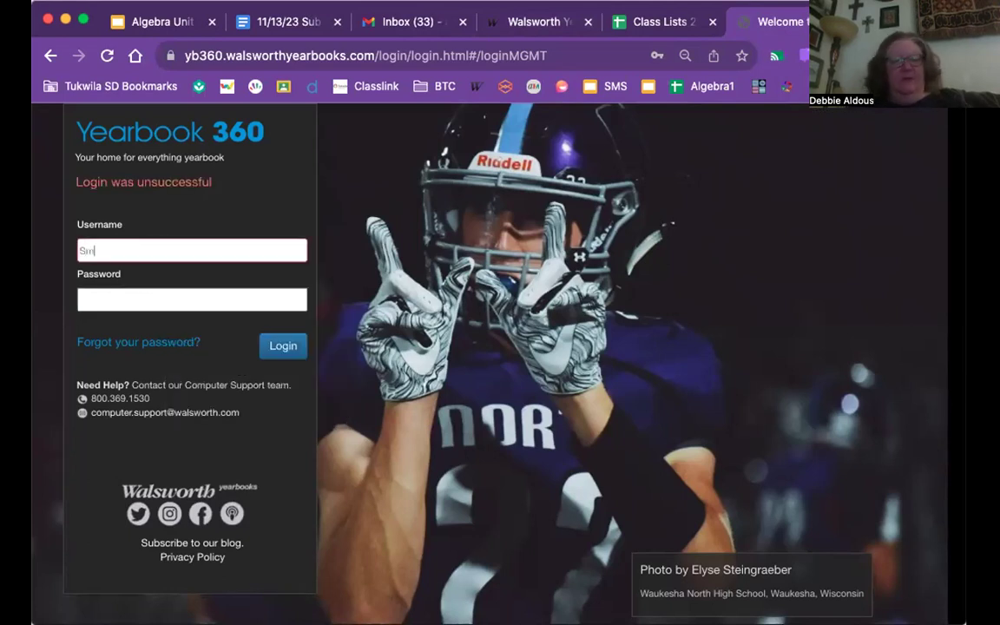
{"action": "type", "text": "MSS"}
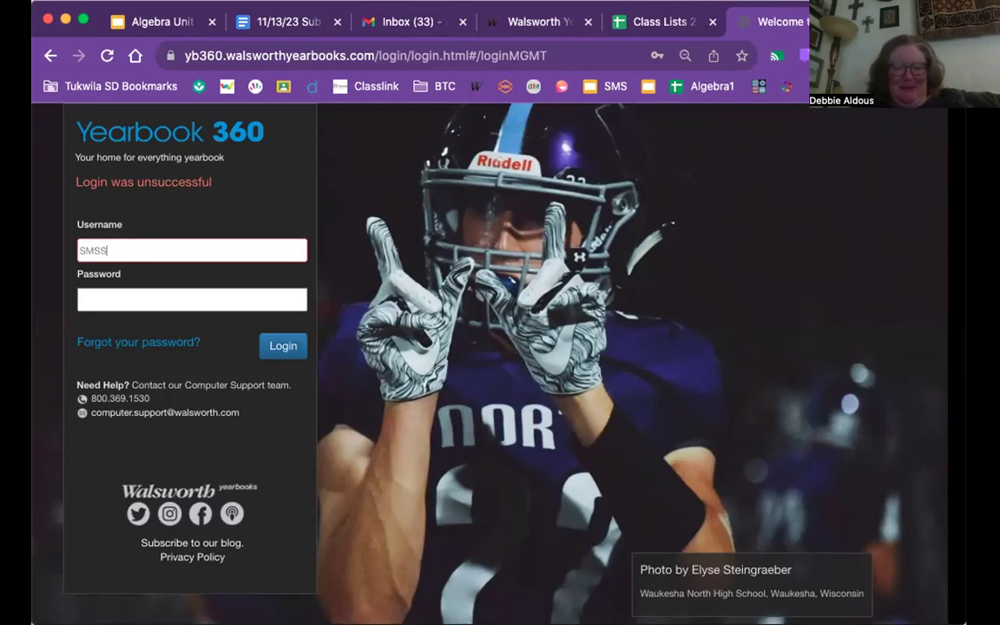
{"action": "type", "text": "tudent"}
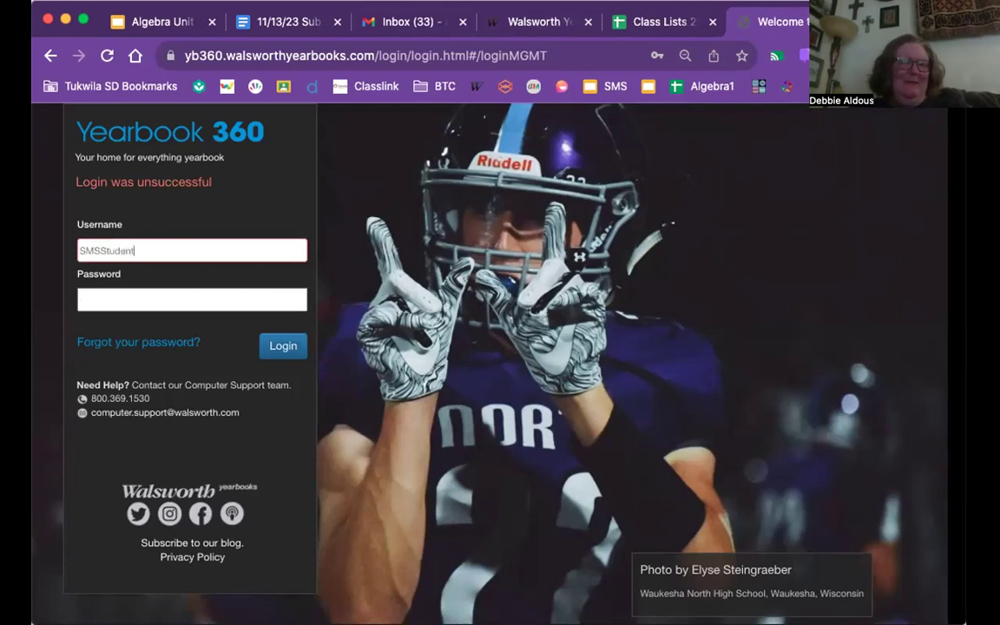
{"action": "left_click", "coordinate": [156, 298]}
{"action": "type", "text": "•"}
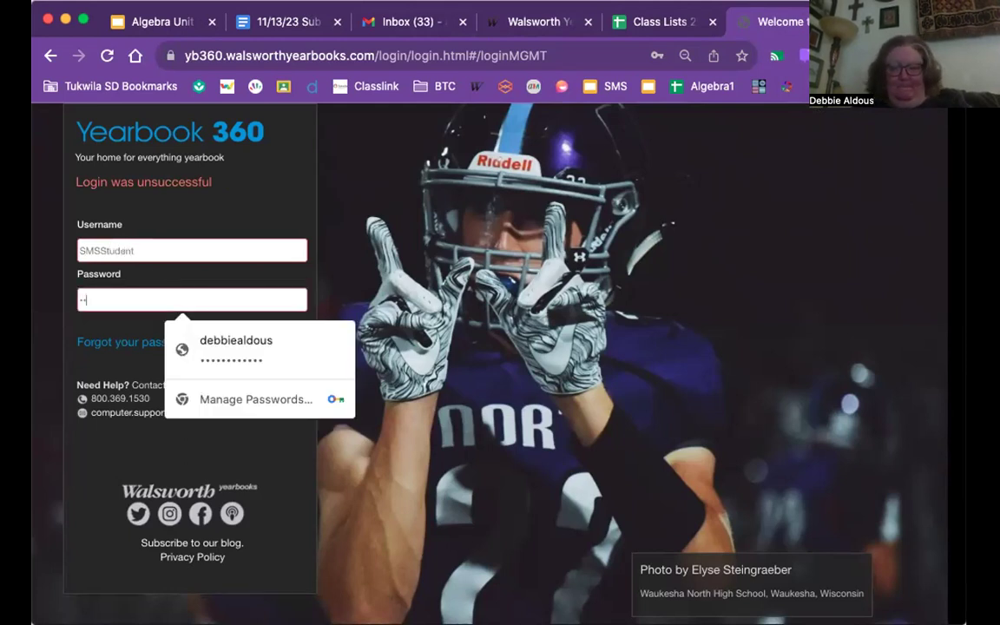
{"action": "type", "text": "••••••"}
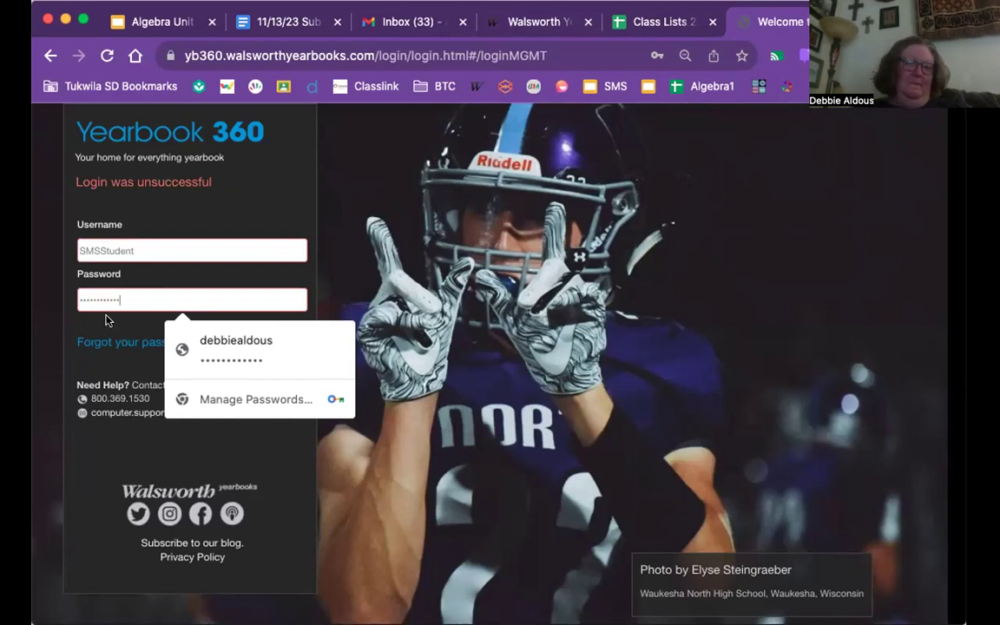
{"action": "left_click", "coordinate": [264, 349]}
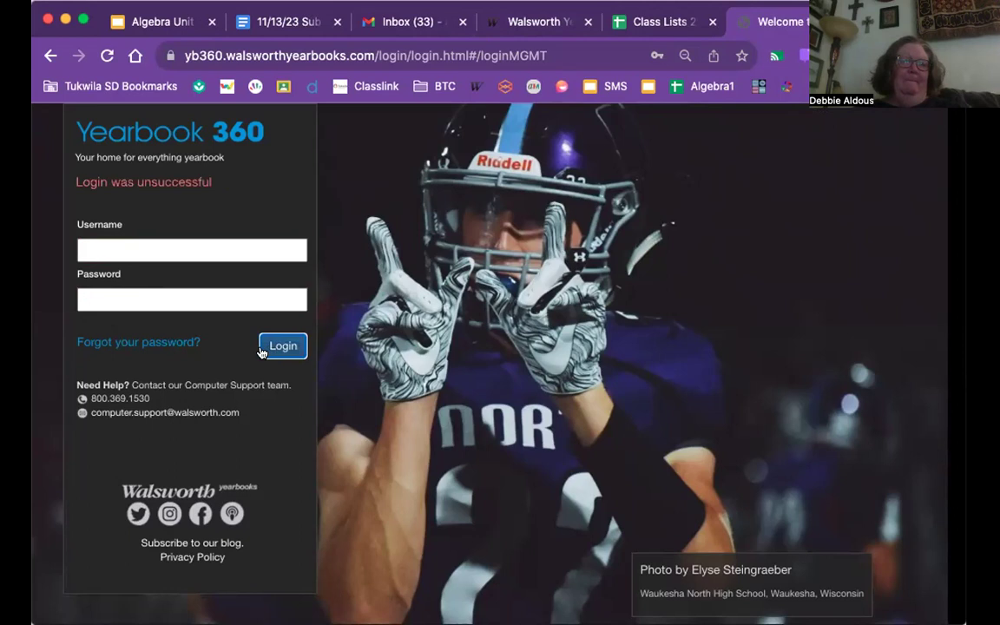
- Retype the student credentials and submit, then fill the form from the browser's saved login
{"action": "left_click", "coordinate": [210, 248]}
{"action": "type", "text": "SMS"}
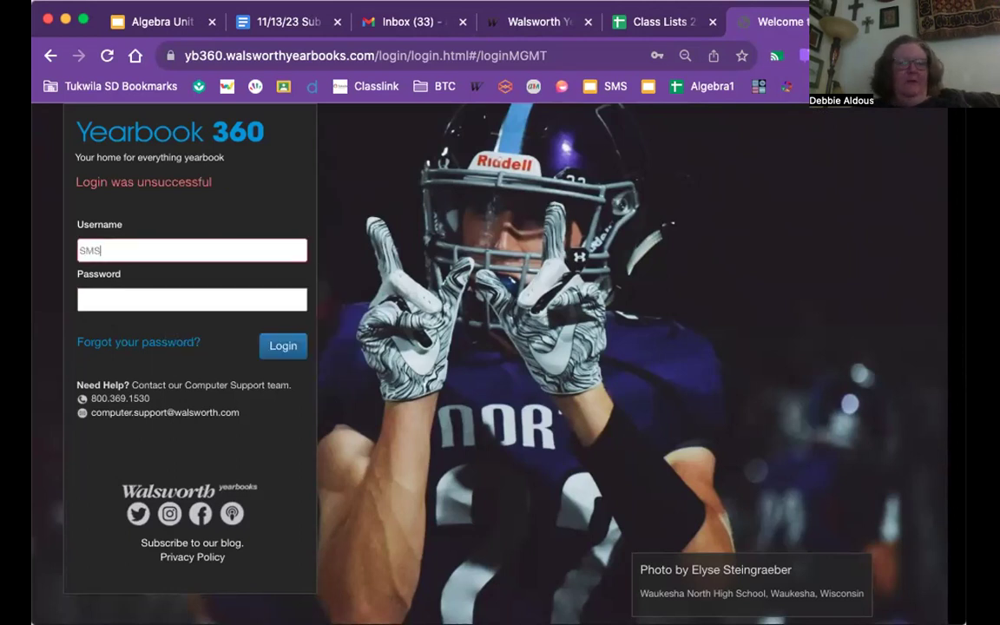
{"action": "type", "text": "Student"}
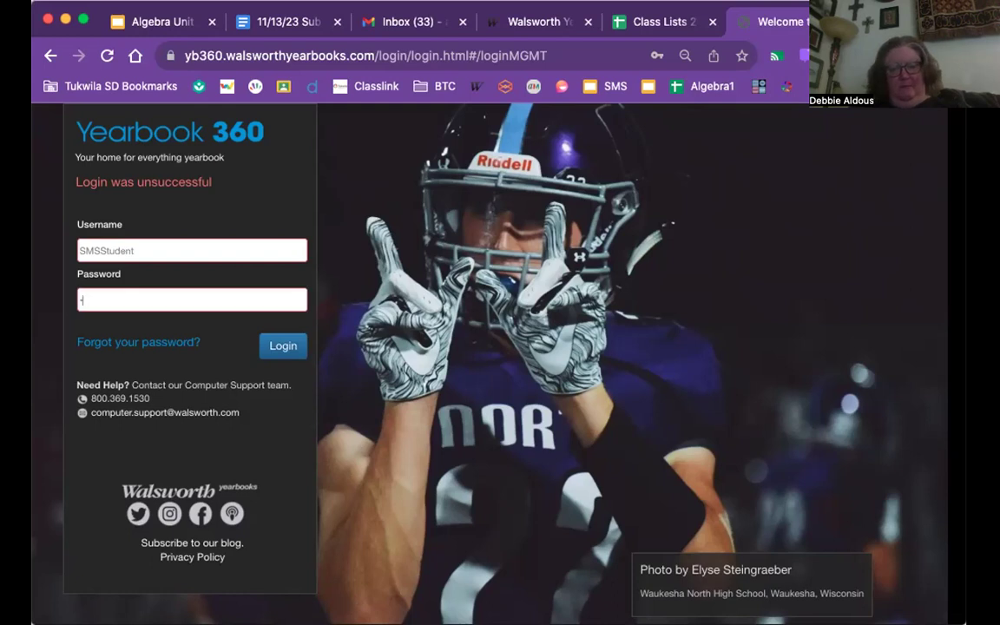
{"action": "key", "text": "Down"}
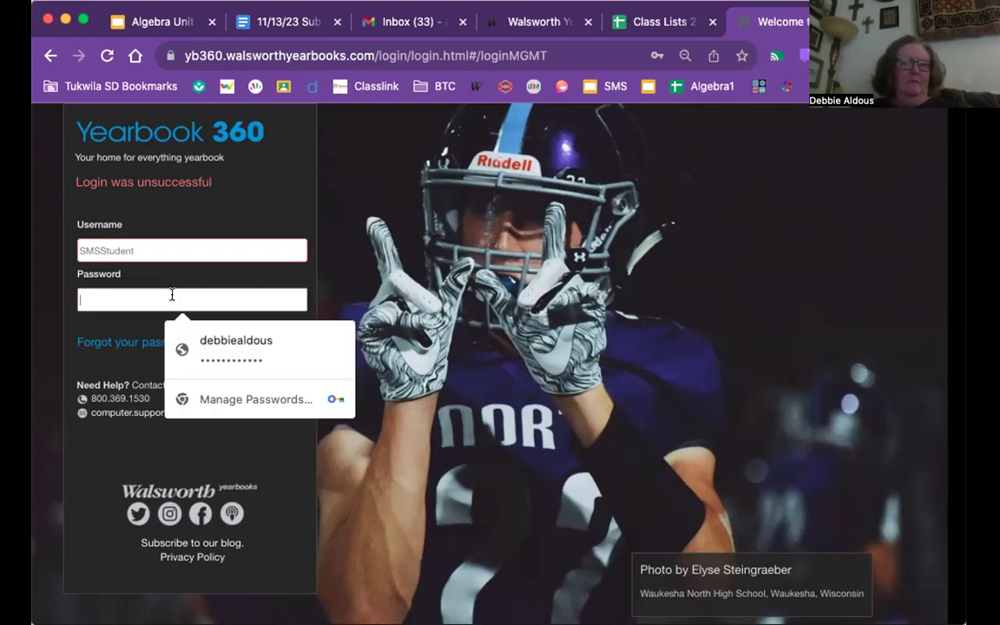
{"action": "left_click", "coordinate": [91, 319]}
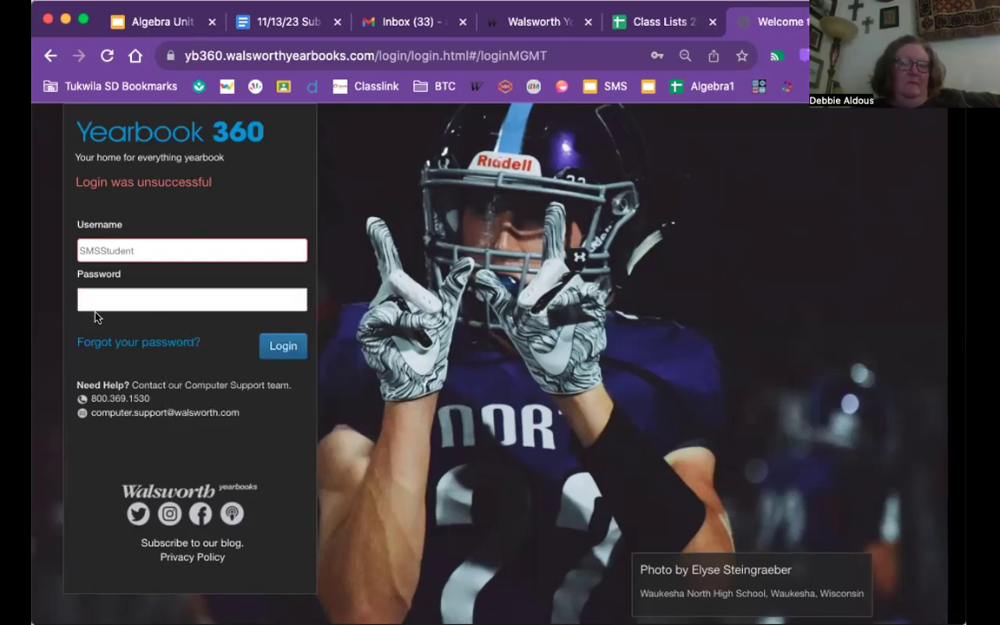
{"action": "left_click", "coordinate": [105, 295]}
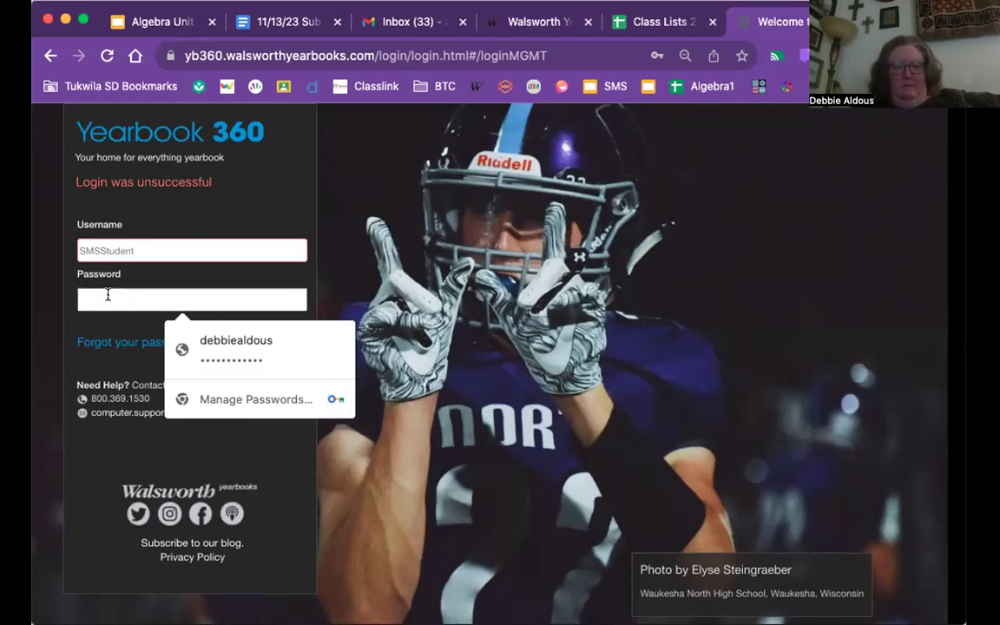
{"action": "type", "text": "•••"}
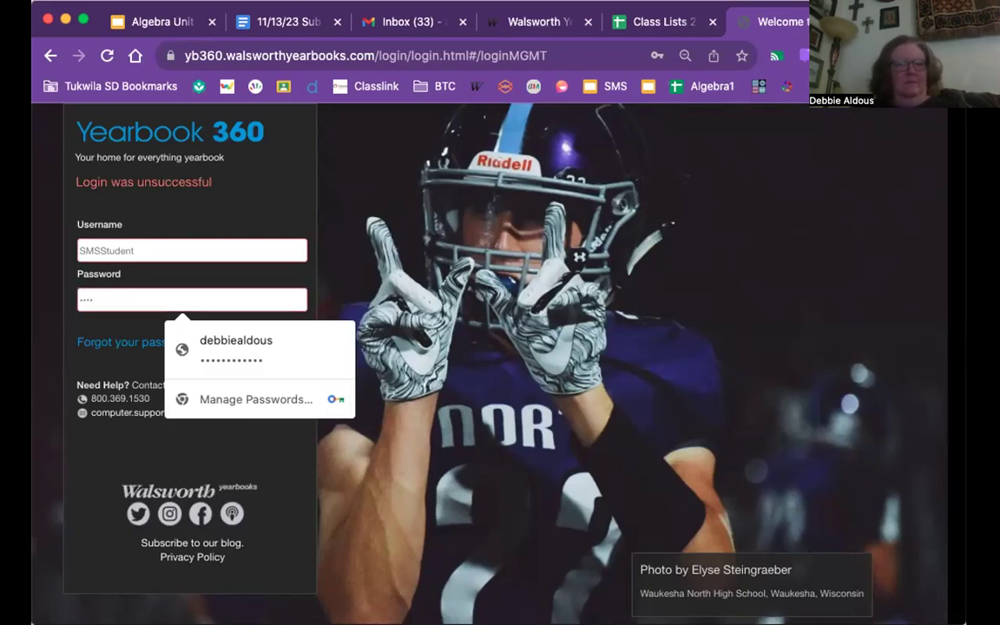
{"action": "type", "text": "••••••"}
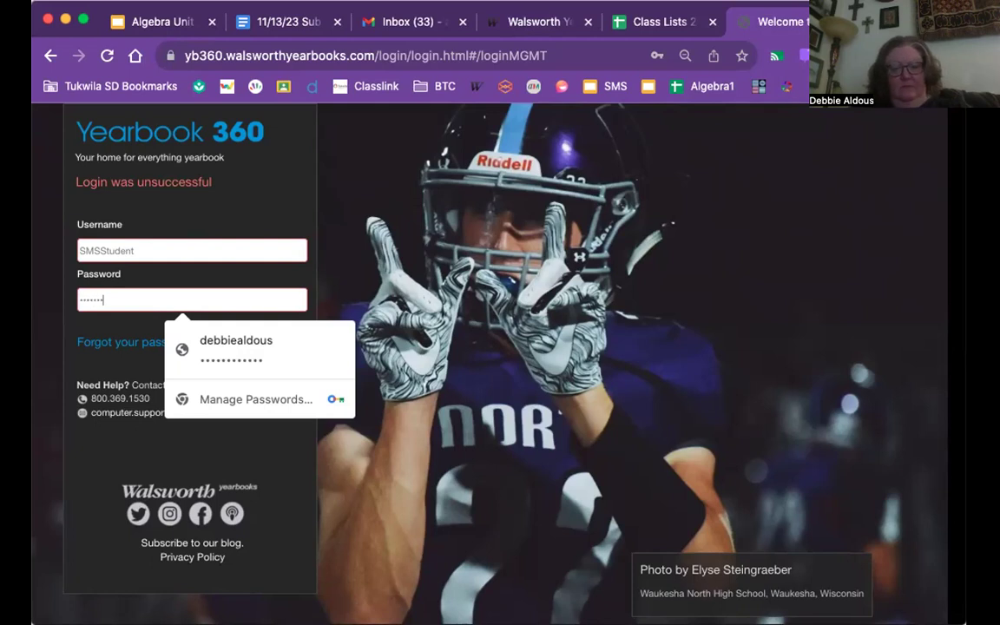
{"action": "left_click", "coordinate": [80, 321]}
{"action": "left_click", "coordinate": [279, 345]}
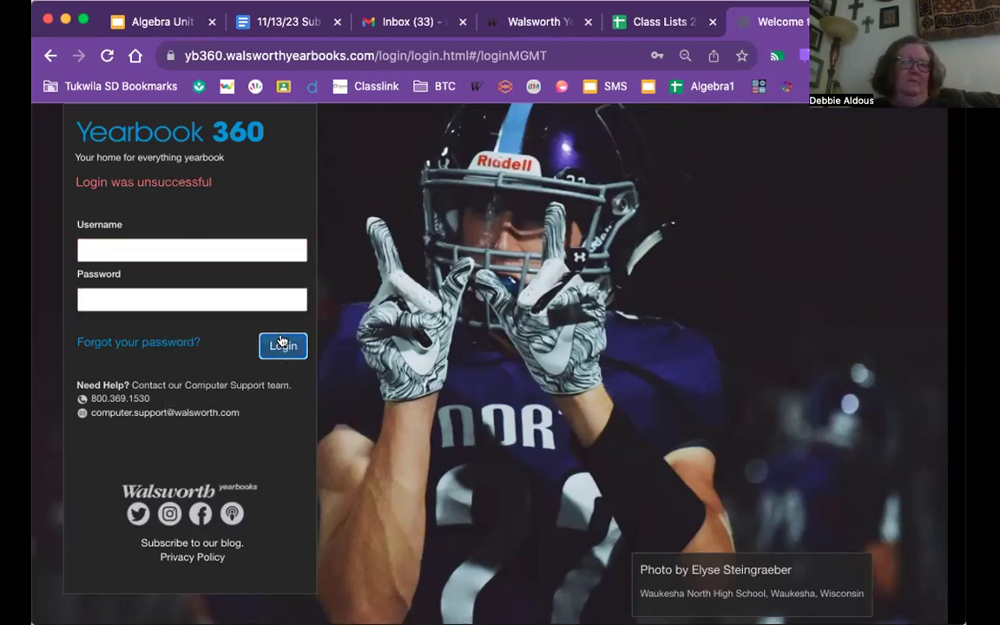
{"action": "left_click", "coordinate": [246, 251]}
{"action": "left_click", "coordinate": [240, 295]}
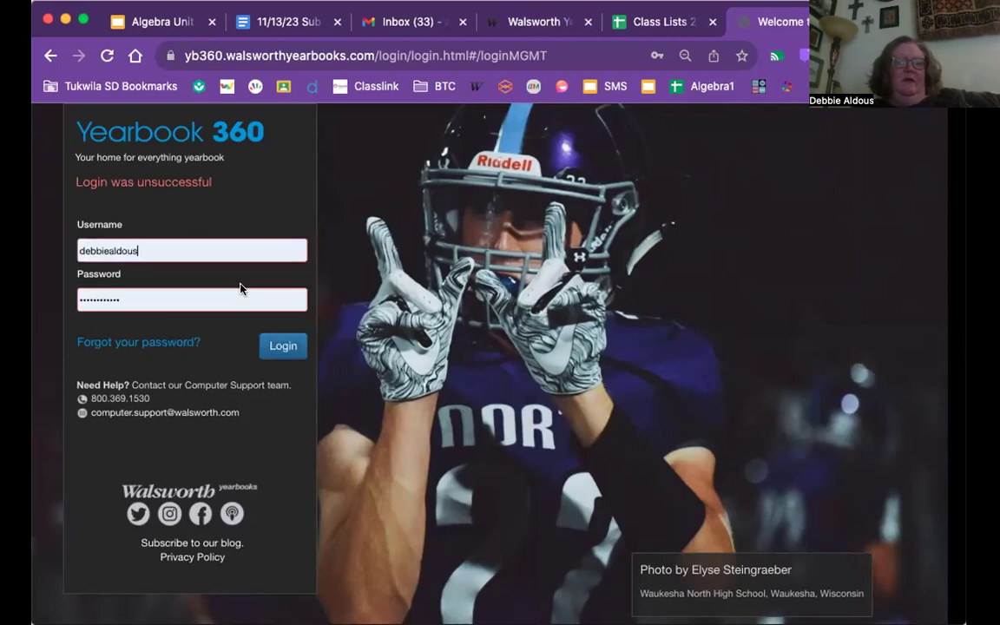
- Sign in, maximize the browser, and open the Theme spread (pages 2–3) details from the spread list
{"action": "left_click", "coordinate": [282, 345]}
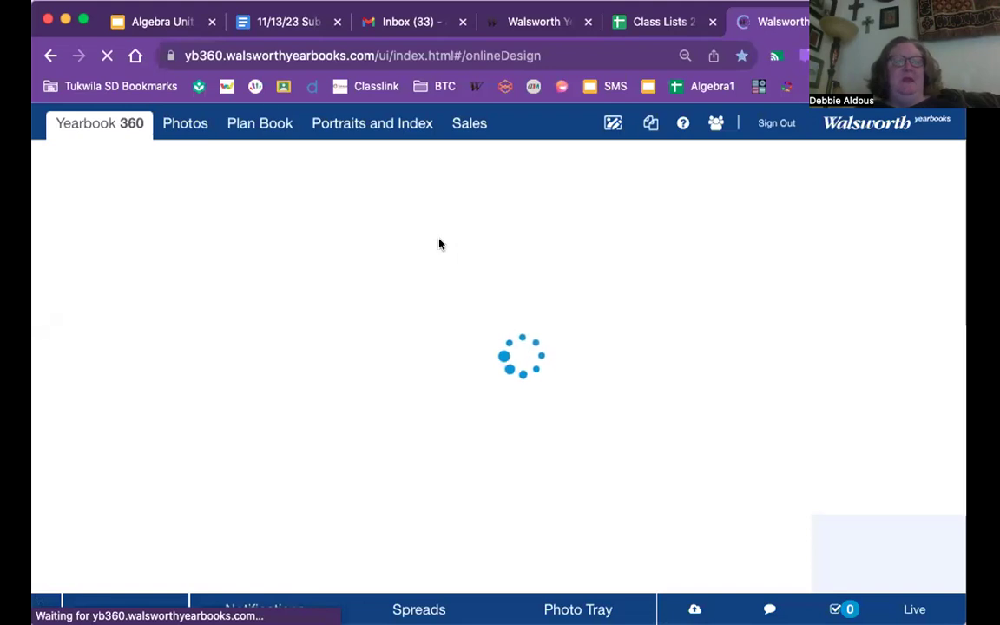
{"action": "left_click", "coordinate": [79, 19]}
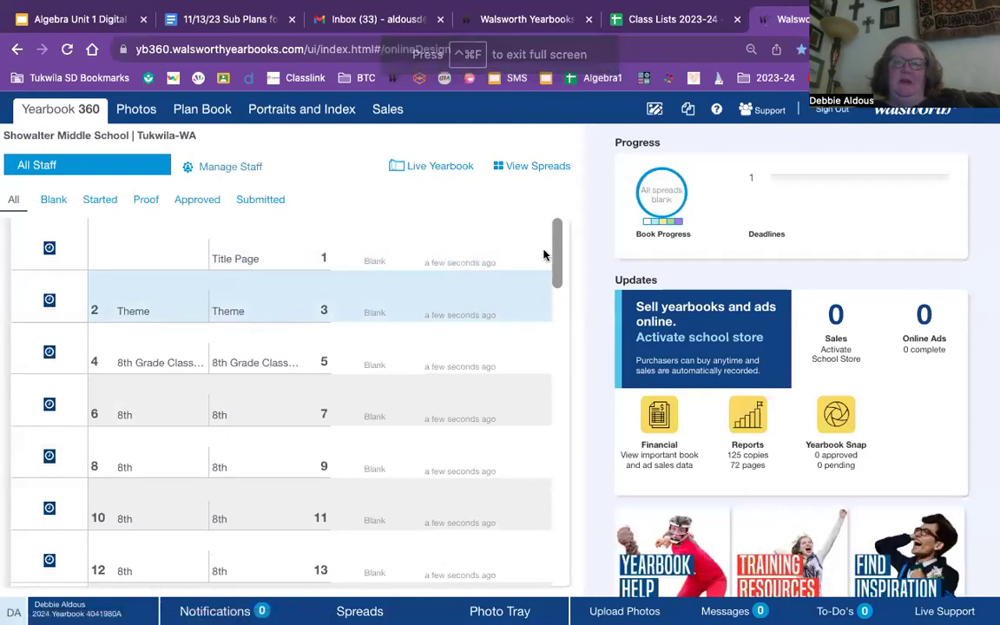
{"action": "scroll", "coordinate": [558, 243], "scroll_direction": "down", "scroll_amount": 1}
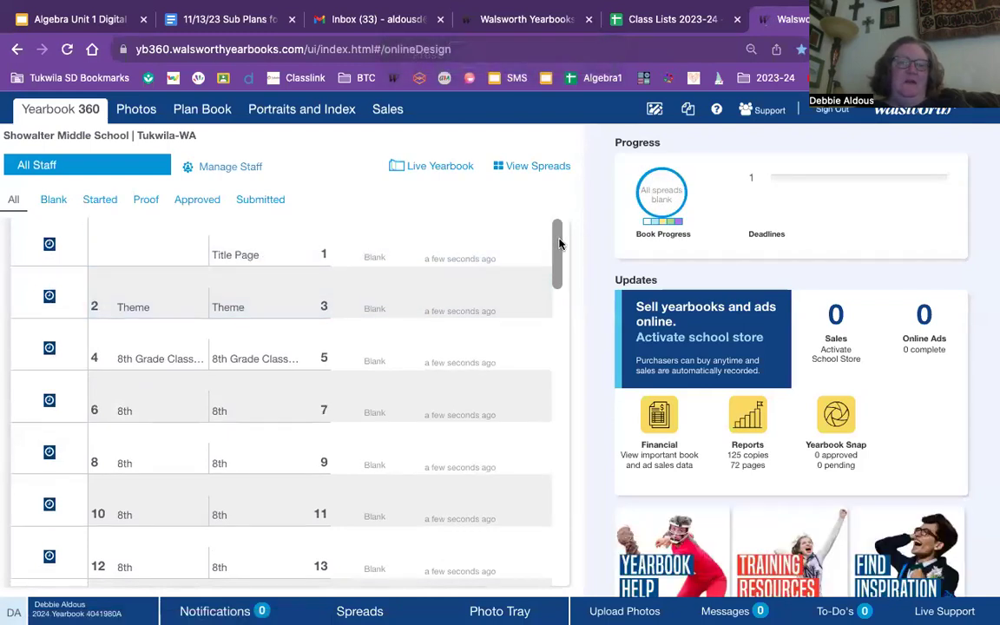
{"action": "left_click_drag", "start_coordinate": [558, 242], "coordinate": [559, 291]}
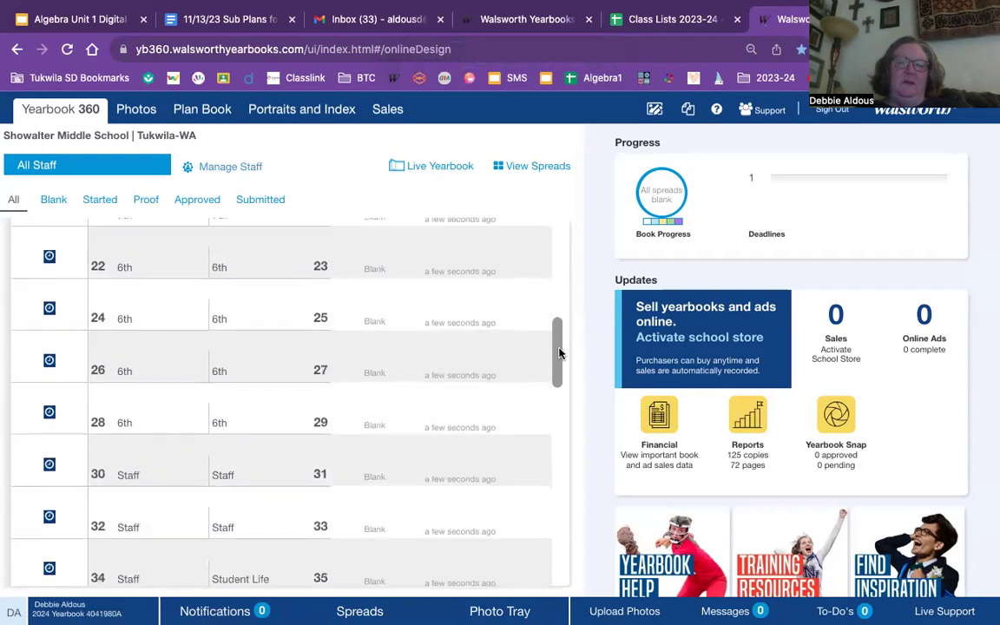
{"action": "left_click_drag", "start_coordinate": [559, 352], "coordinate": [545, 239]}
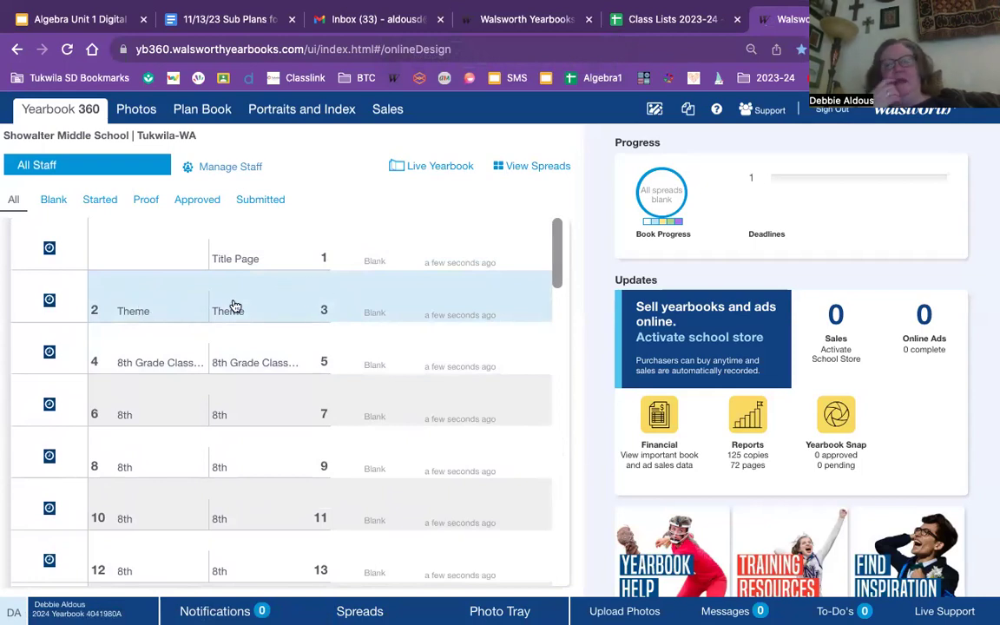
{"action": "left_click", "coordinate": [161, 301]}
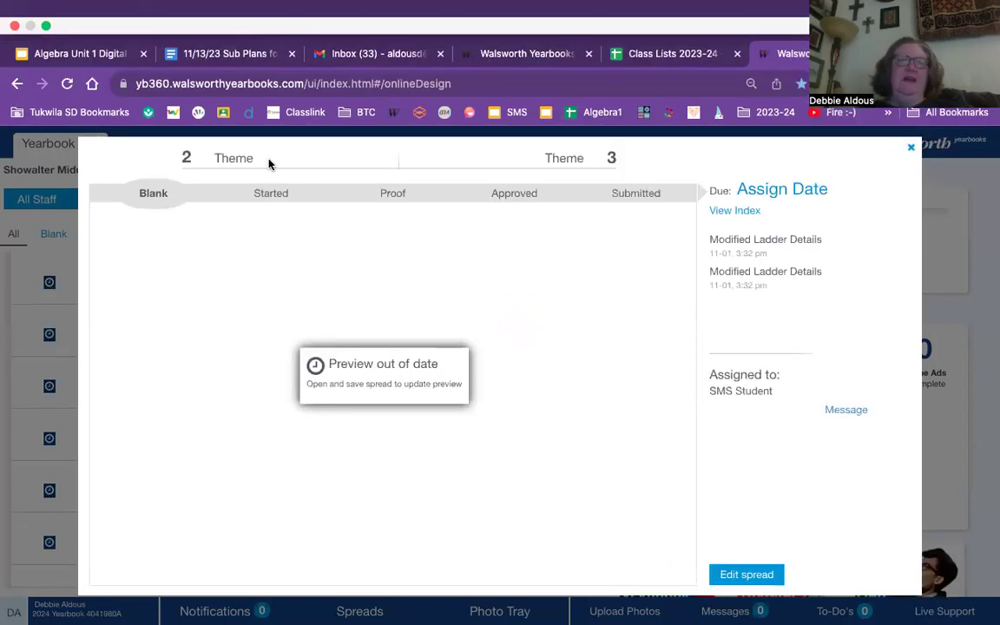
- Open the Theme spread, pages 2–3, in the Online Design editor
{"action": "left_click", "coordinate": [45, 26]}
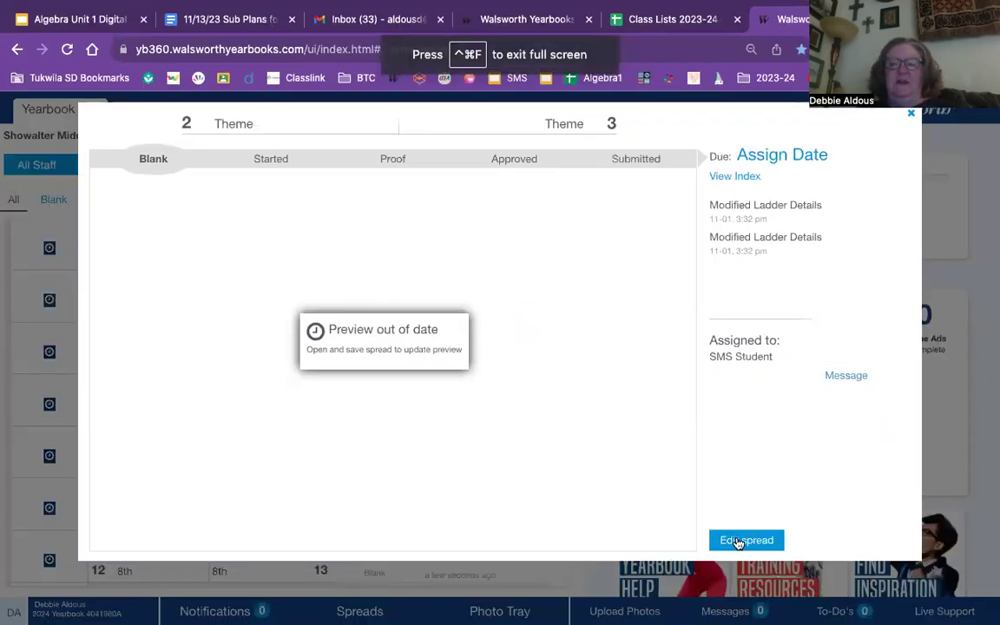
{"action": "left_click", "coordinate": [740, 540]}
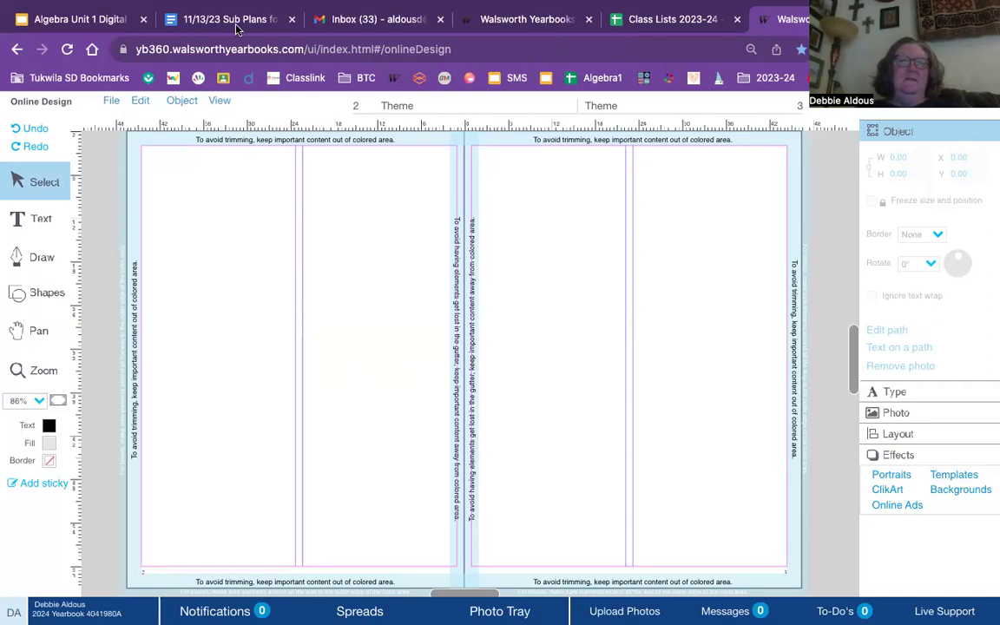
{"action": "left_click", "coordinate": [46, 26]}
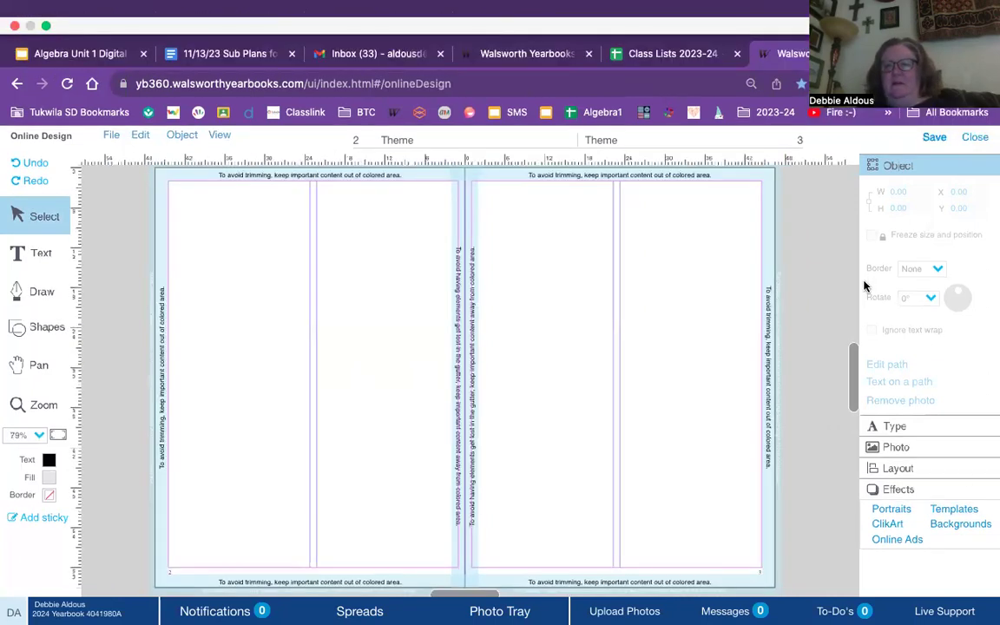
- Filter templates to Student Life and drag the SLIFE036 template onto the Theme spread
{"action": "left_click", "coordinate": [950, 510]}
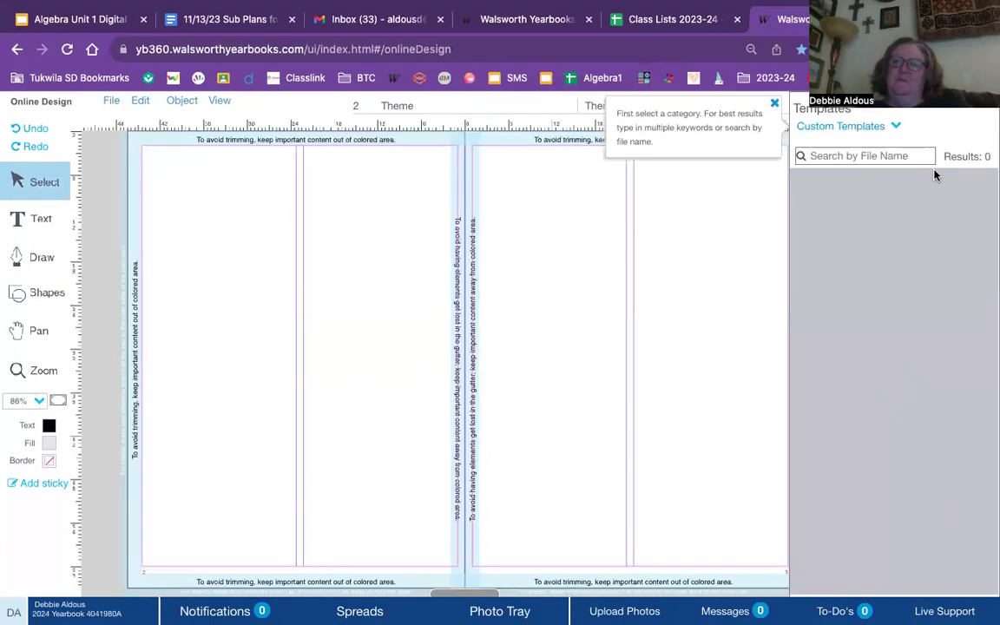
{"action": "left_click", "coordinate": [897, 127]}
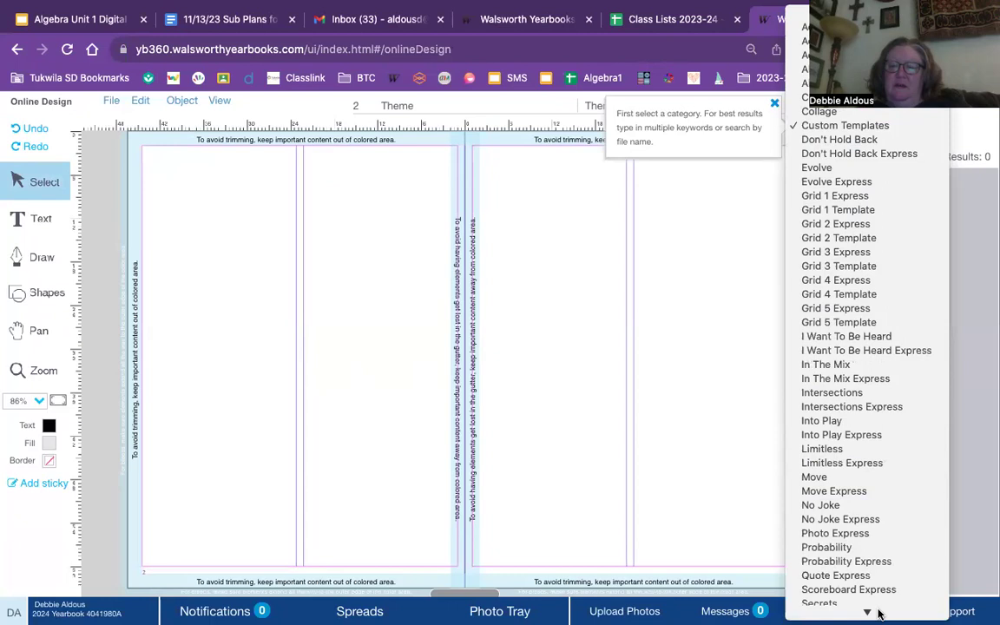
{"action": "mouse_move", "coordinate": [871, 612]}
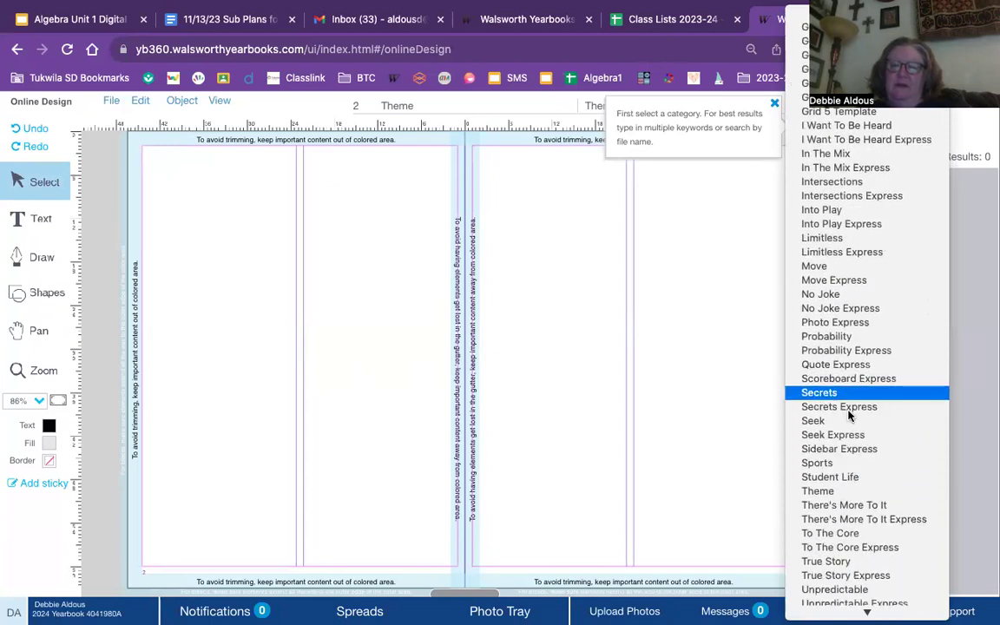
{"action": "left_click", "coordinate": [838, 479]}
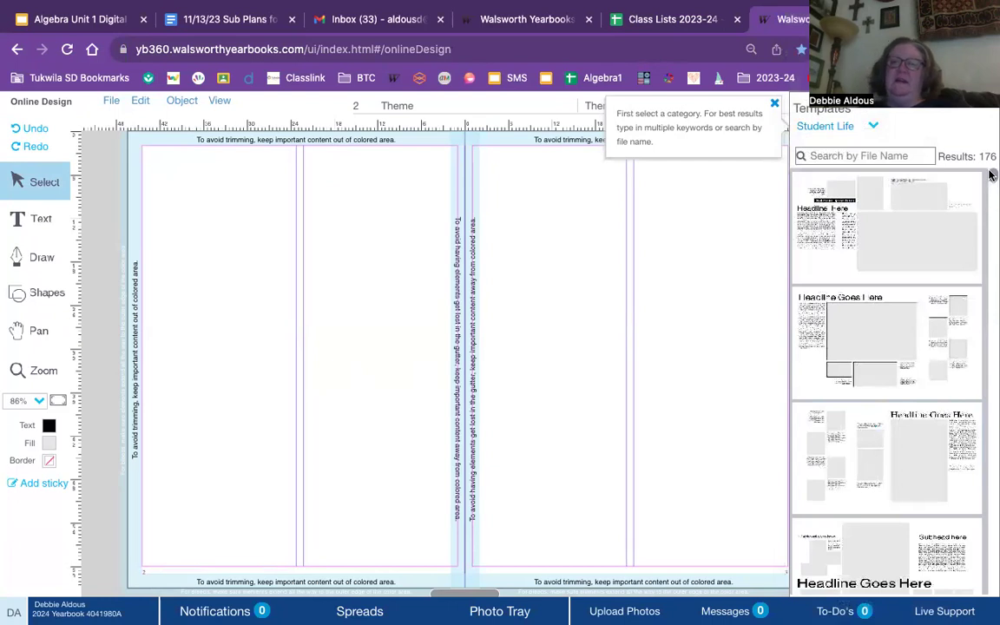
{"action": "left_click_drag", "start_coordinate": [992, 176], "coordinate": [992, 258]}
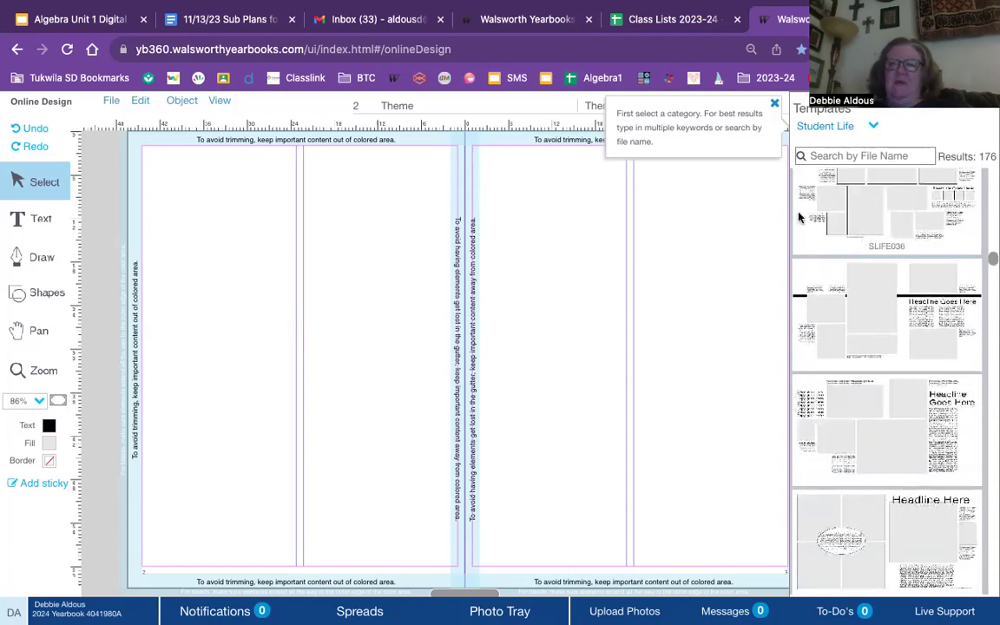
{"action": "left_click_drag", "start_coordinate": [799, 217], "coordinate": [464, 324]}
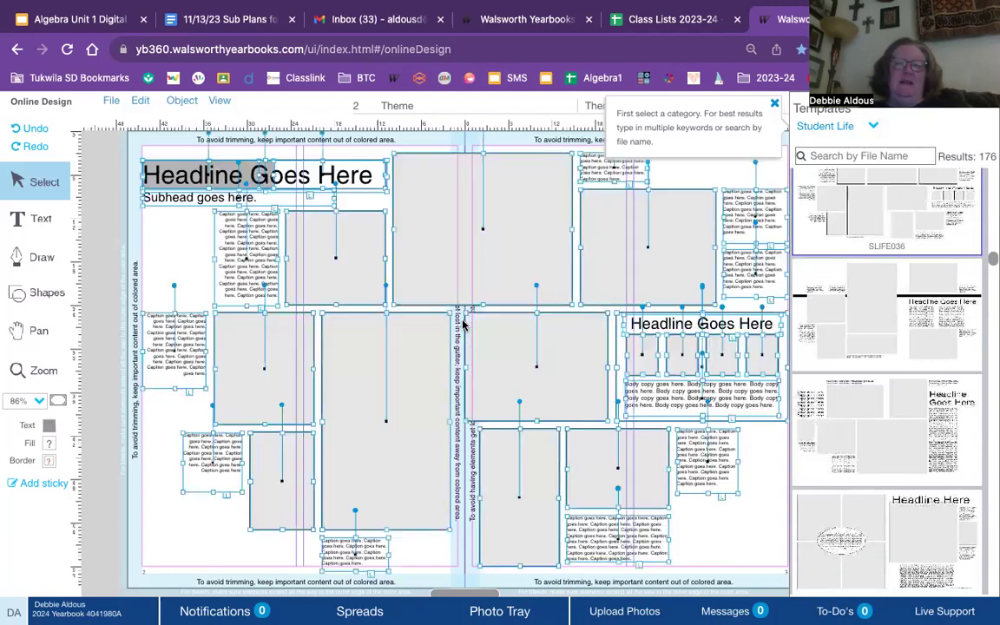
- Select every SLIFE036 element with Ctrl+A and delete them from both pages
{"action": "left_click", "coordinate": [746, 543]}
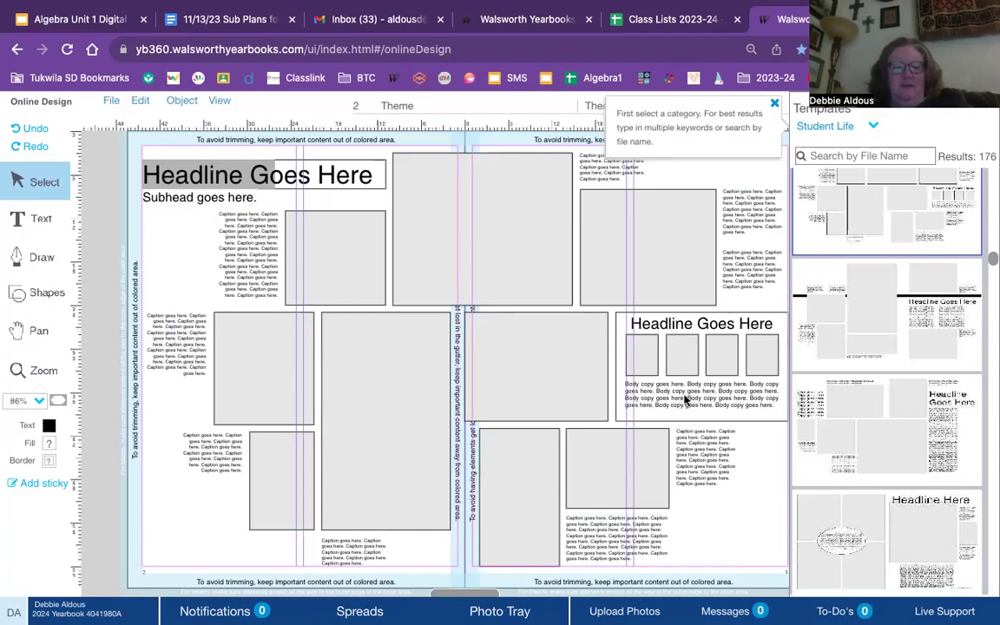
{"action": "key", "text": "ctrl+a"}
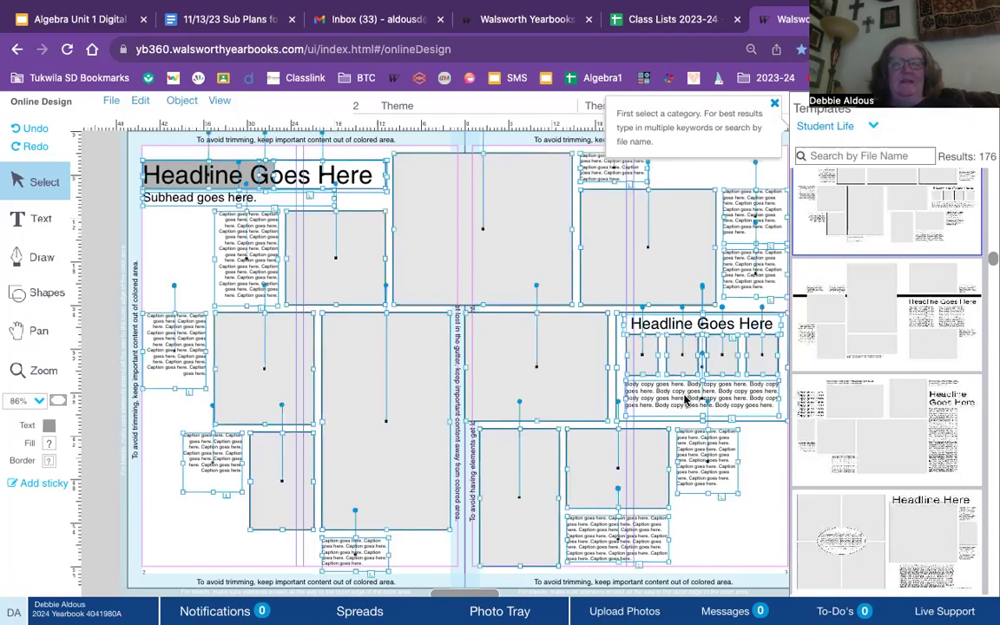
{"action": "key", "text": "Delete"}
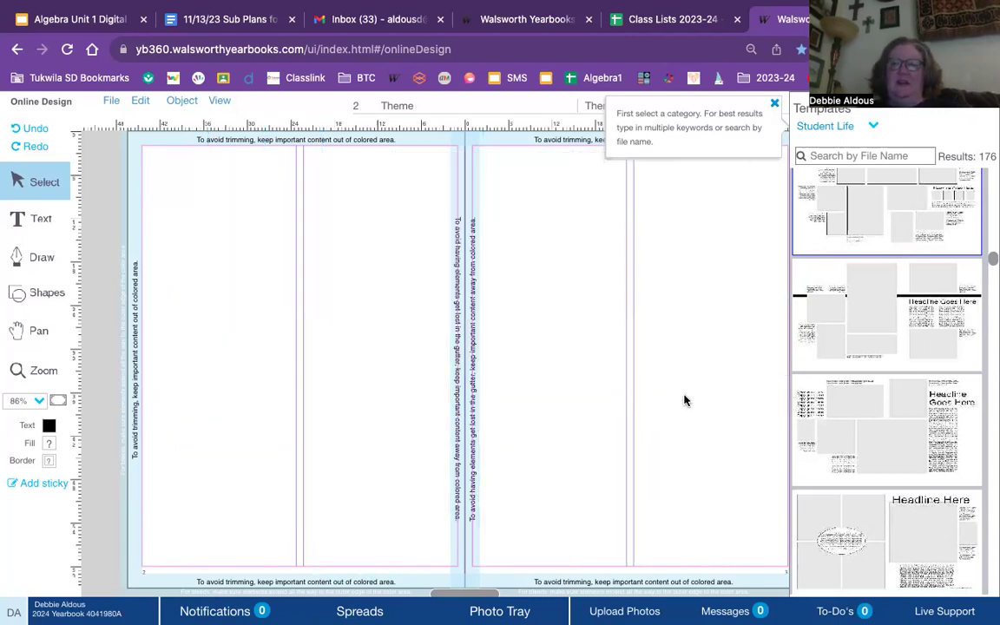
- Drag the Student Life template SLIFE051 onto the Theme spread and deselect it
{"action": "left_click_drag", "start_coordinate": [991, 259], "coordinate": [991, 294]}
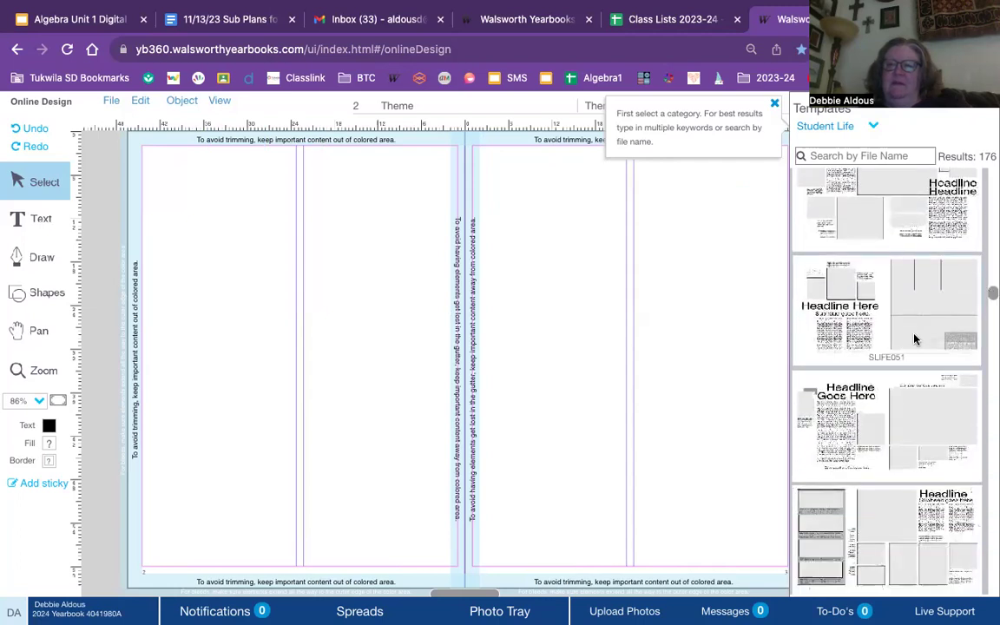
{"action": "left_click_drag", "start_coordinate": [924, 310], "coordinate": [460, 355]}
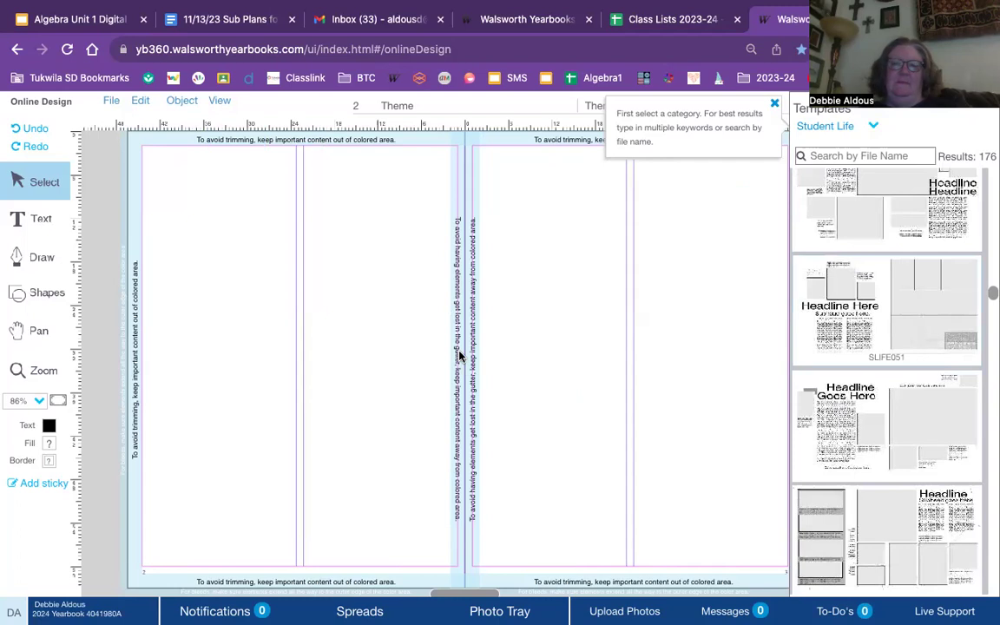
{"action": "left_click", "coordinate": [431, 169]}
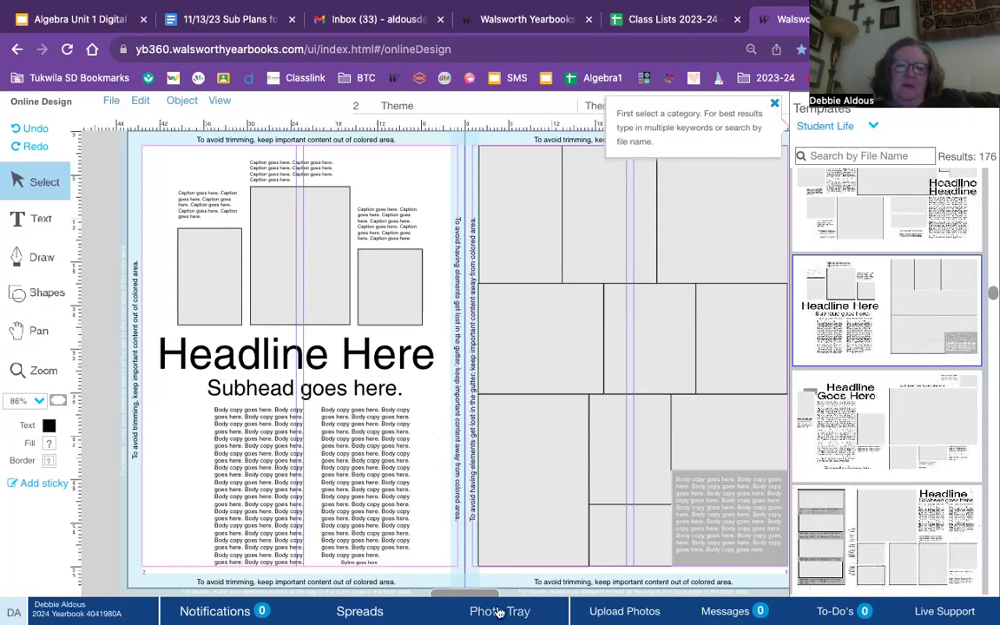
{"action": "left_click", "coordinate": [500, 612]}
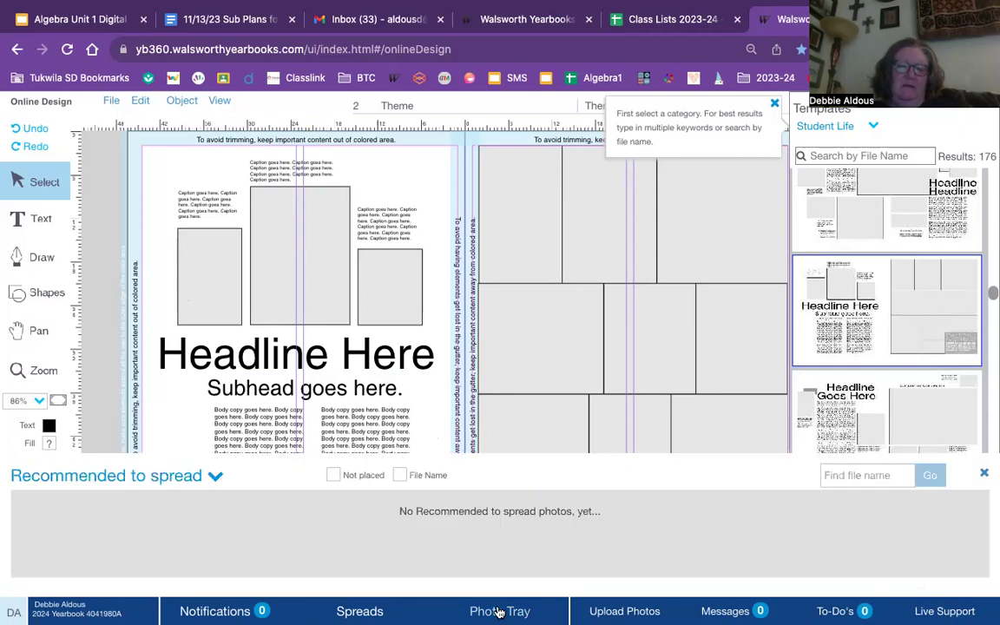
{"action": "left_click", "coordinate": [216, 476]}
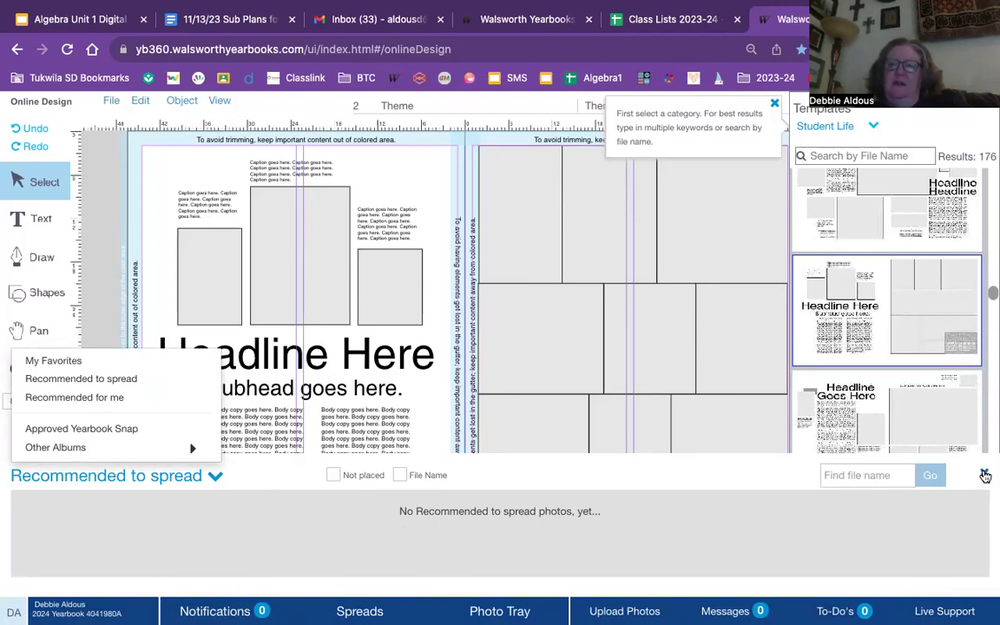
{"action": "left_click", "coordinate": [985, 476]}
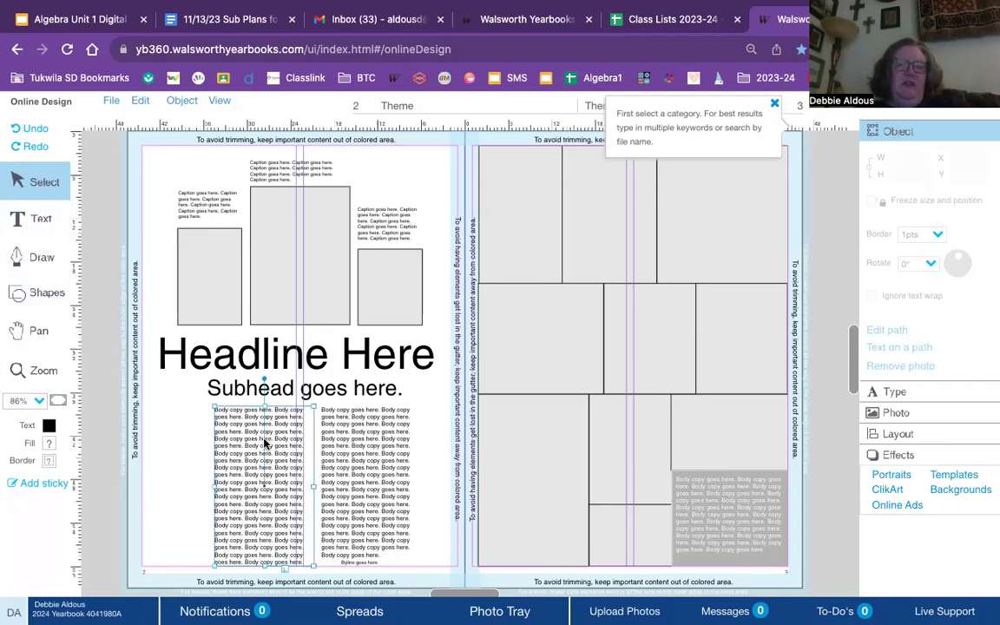
- Replace the left column's placeholder copy with a story beginning 'I can now type my own story'
{"action": "left_click", "coordinate": [238, 434]}
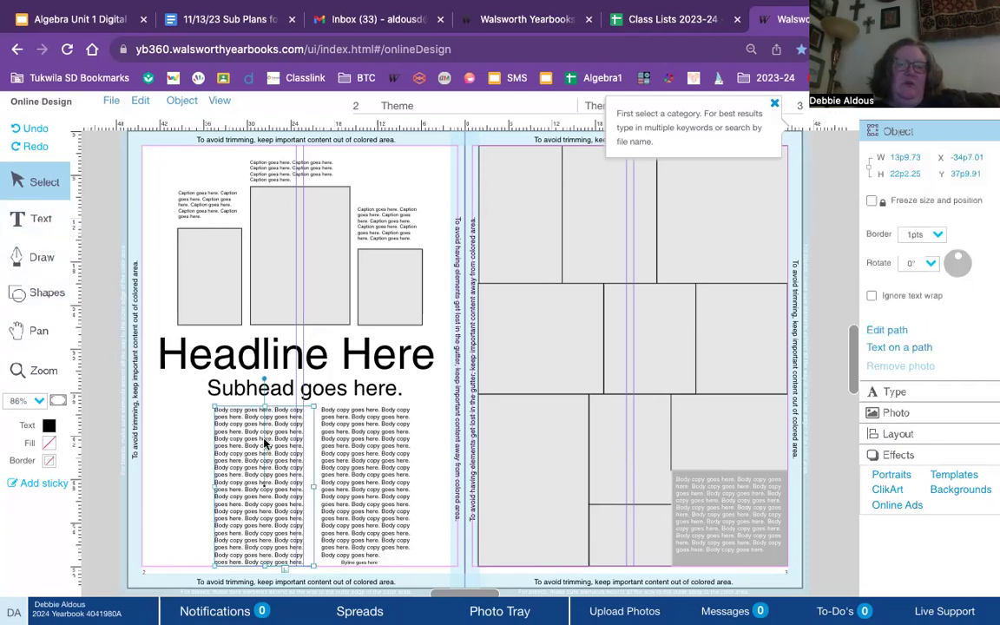
{"action": "left_click", "coordinate": [29, 221]}
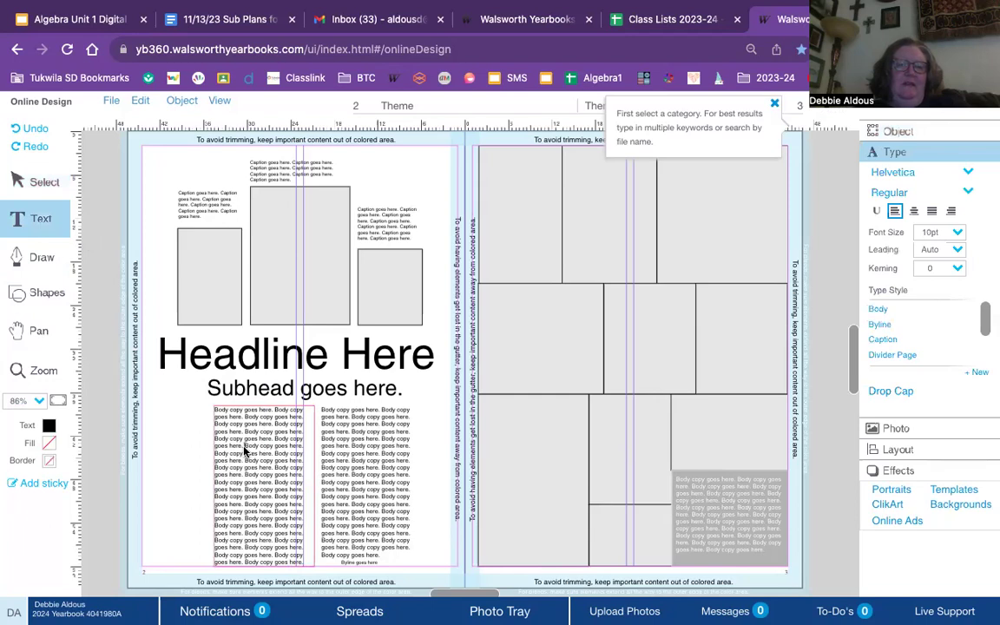
{"action": "left_click_drag", "start_coordinate": [215, 416], "coordinate": [270, 517]}
{"action": "key", "text": "BackSpace"}
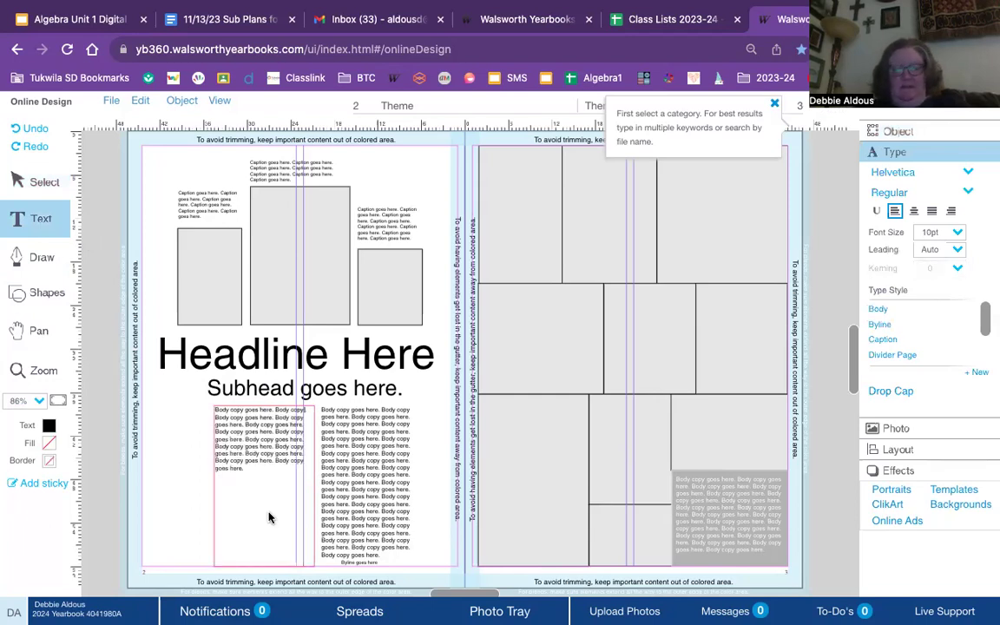
{"action": "type", "text": "Body"}
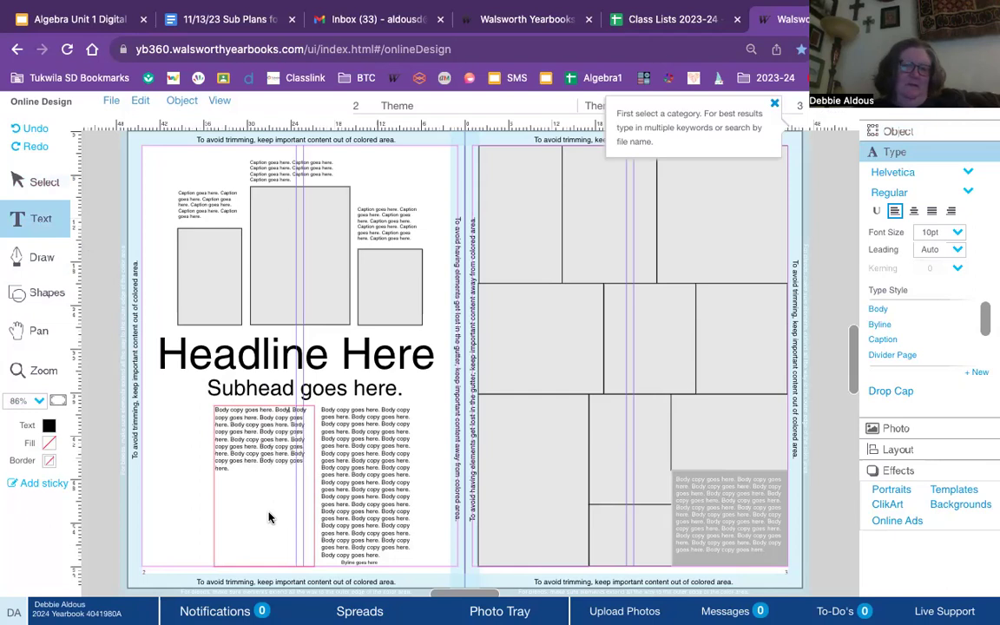
{"action": "key", "text": "BackSpace"}
{"action": "key", "text": "BackSpace"}
{"action": "key", "text": "BackSpace"}
{"action": "key", "text": "BackSpace"}
{"action": "key", "text": "BackSpace"}
{"action": "key", "text": "BackSpace"}
{"action": "key", "text": "BackSpace"}
{"action": "key", "text": "BackSpace"}
{"action": "key", "text": "BackSpace"}
{"action": "key", "text": "BackSpace"}
{"action": "key", "text": "BackSpace"}
{"action": "key", "text": "BackSpace"}
{"action": "key", "text": "BackSpace"}
{"action": "key", "text": "BackSpace"}
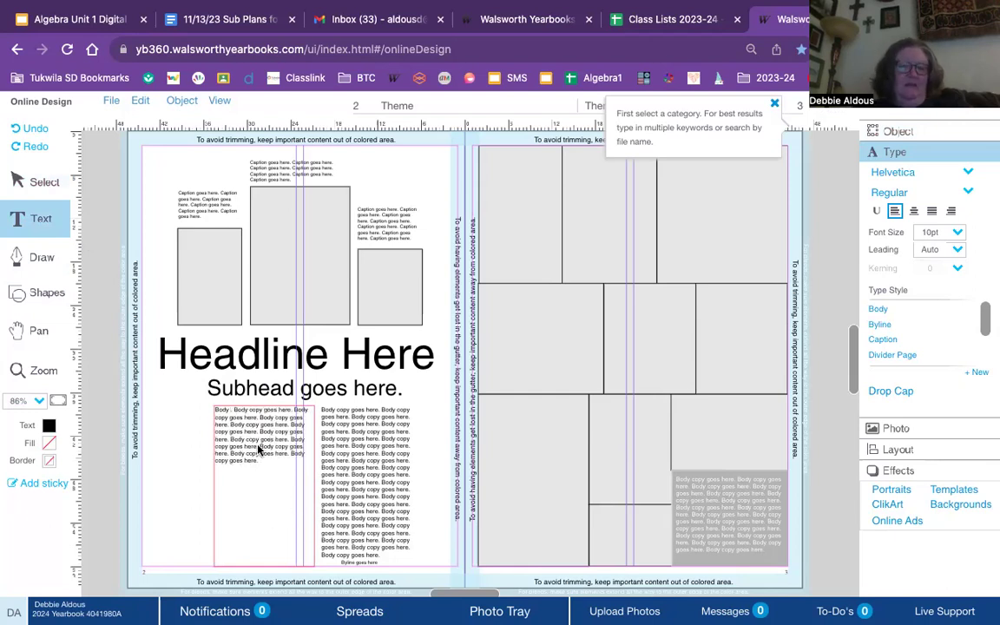
{"action": "left_click_drag", "start_coordinate": [260, 459], "coordinate": [193, 401]}
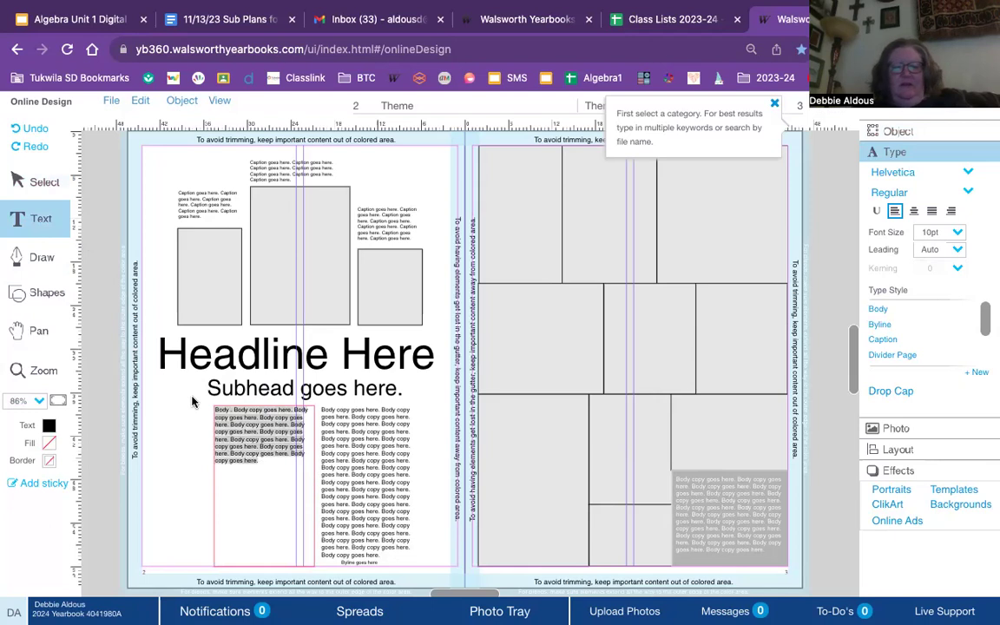
{"action": "type", "text": "I can"}
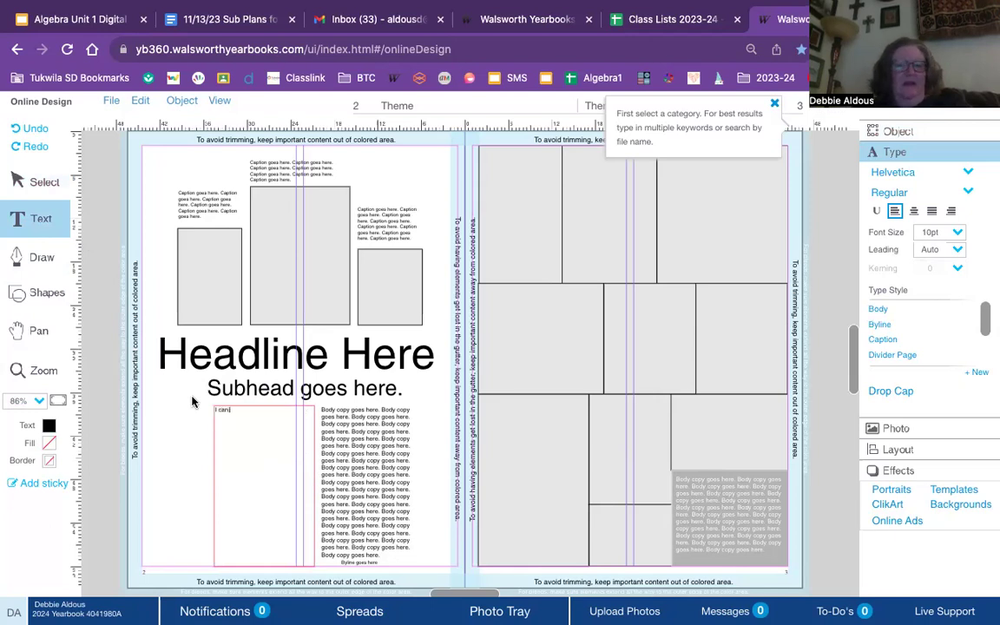
{"action": "type", "text": " now type"}
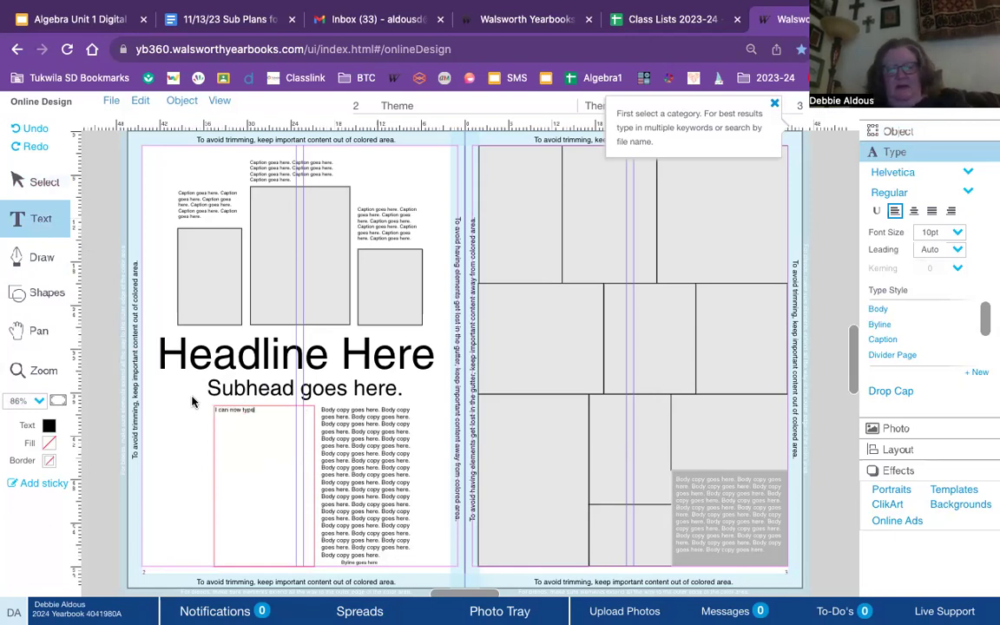
{"action": "type", "text": " my dwn story. It is an"}
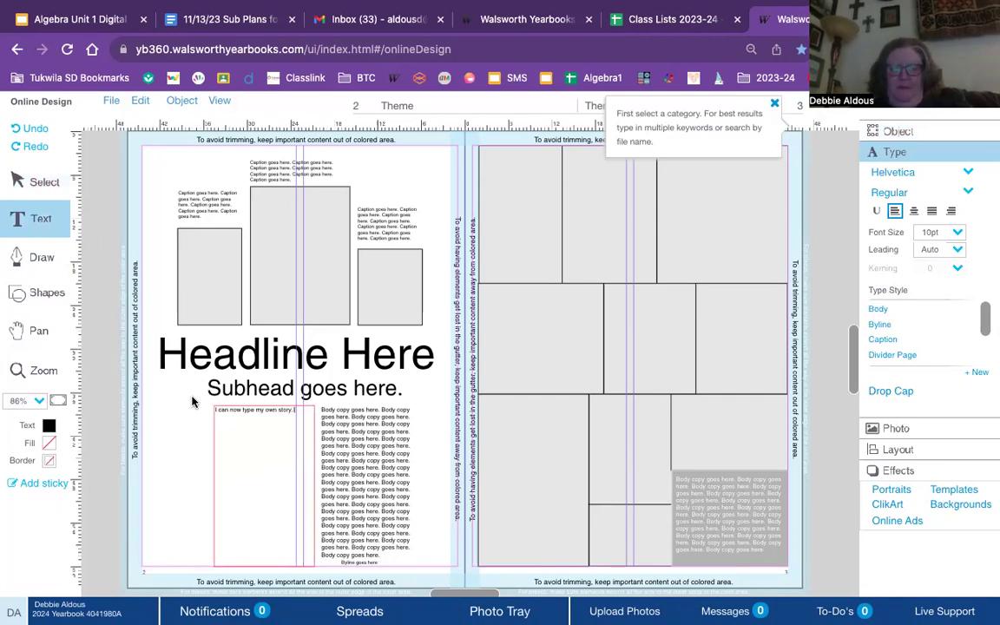
{"action": "type", "text": "portant that"}
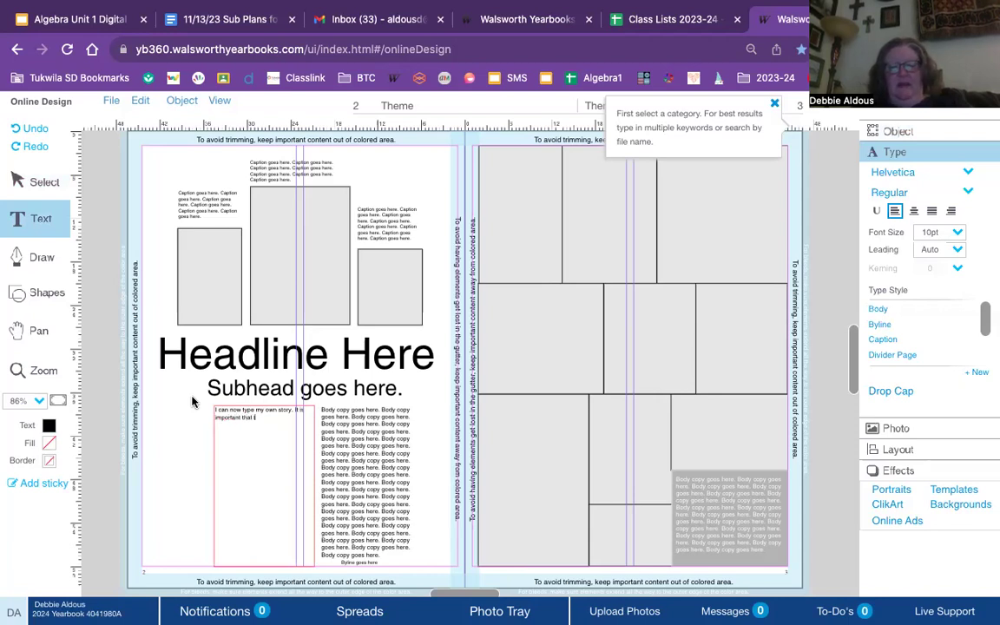
{"action": "type", "text": " there are some"}
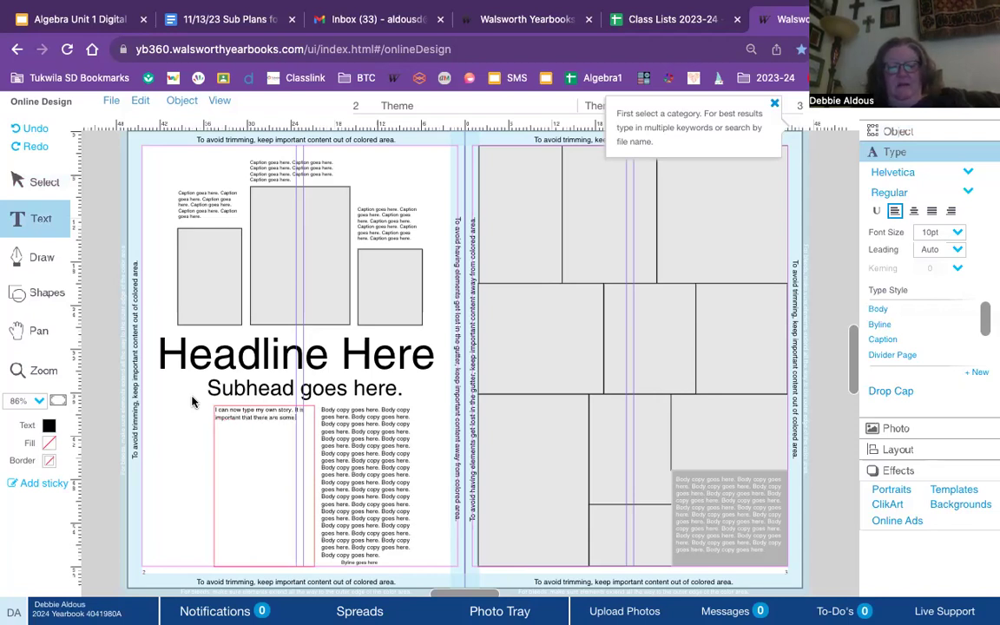
{"action": "type", "text": " words to tell what I"}
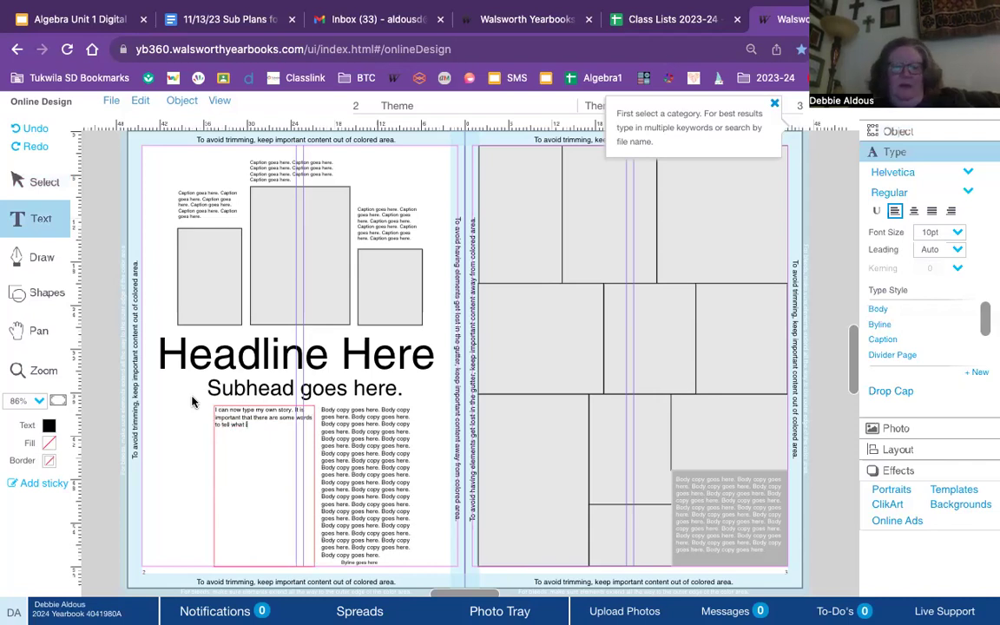
{"action": "type", "text": "s happening in"}
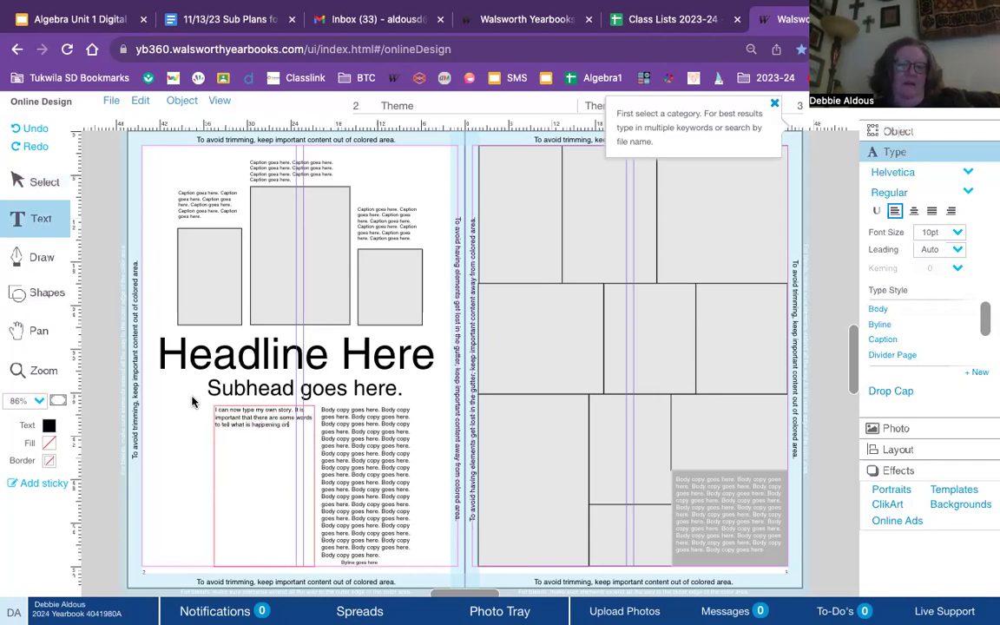
{"action": "type", "text": " my page!"}
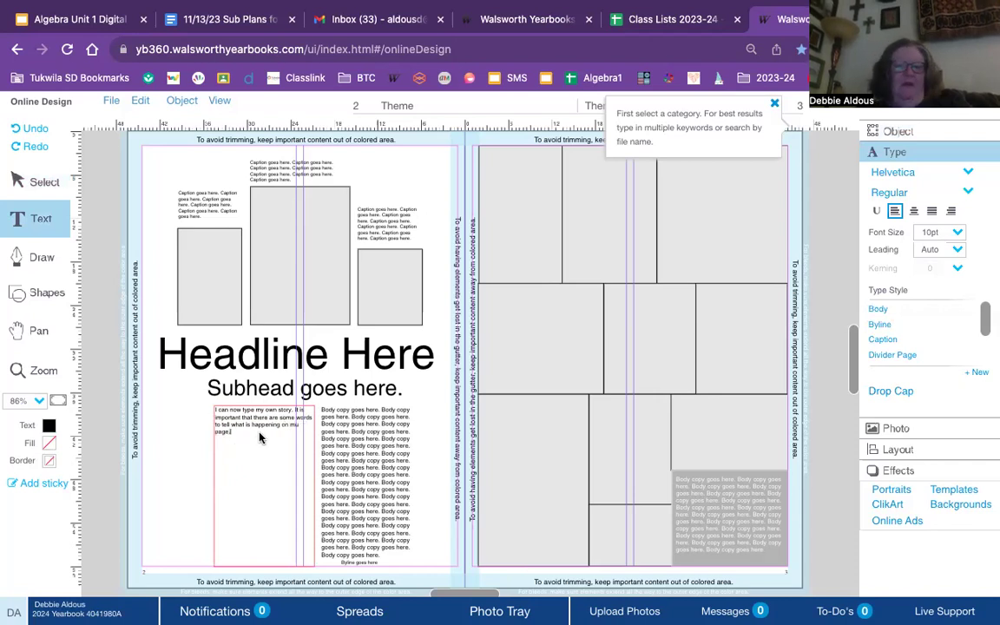
{"action": "left_click_drag", "start_coordinate": [246, 437], "coordinate": [178, 406]}
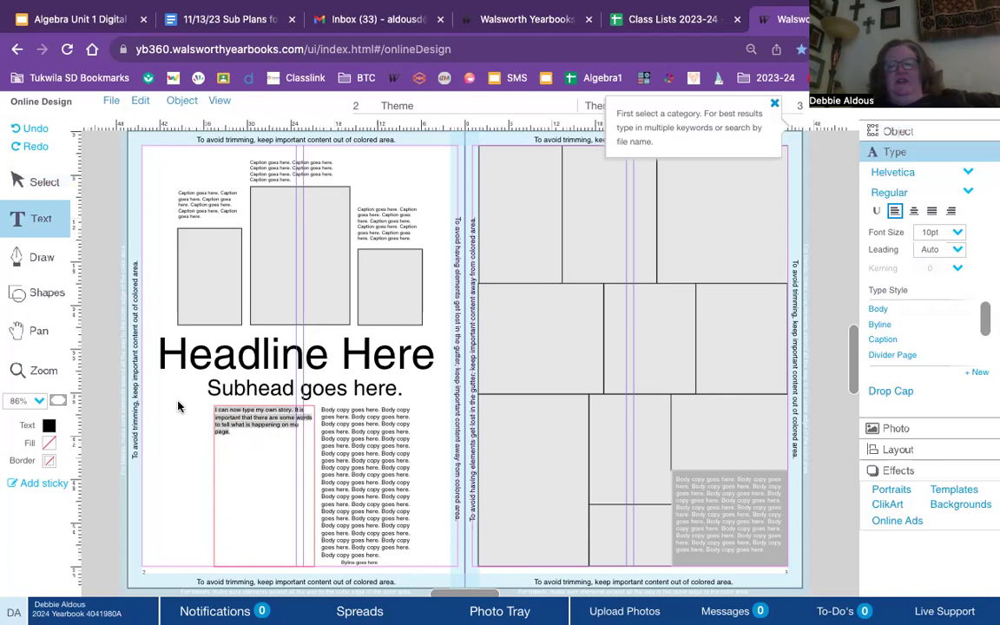
- Change the left-column story from 10pt Helvetica to 12pt Times
{"action": "left_click", "coordinate": [958, 233]}
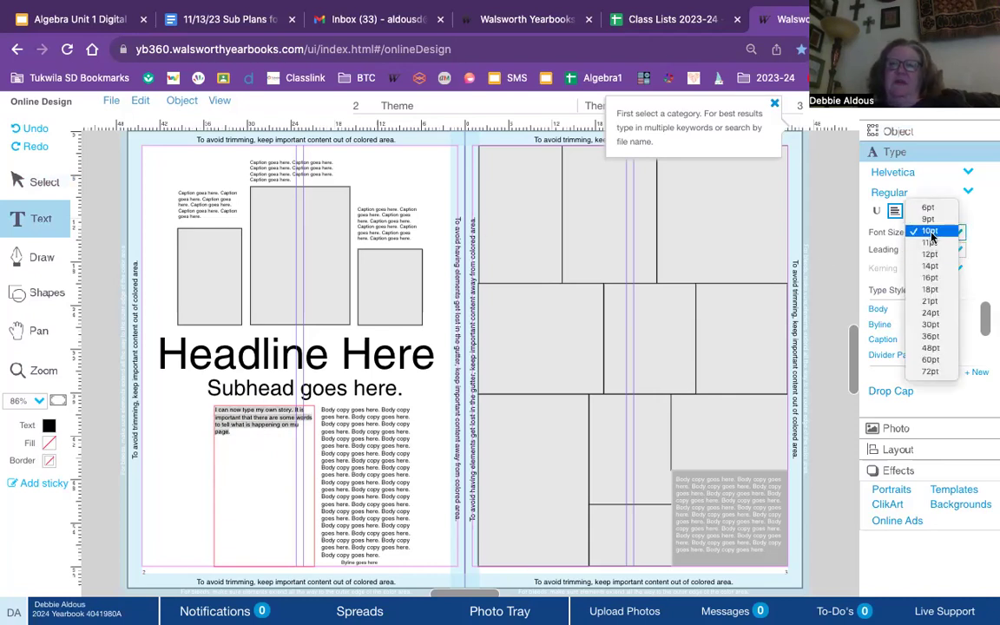
{"action": "left_click", "coordinate": [931, 253]}
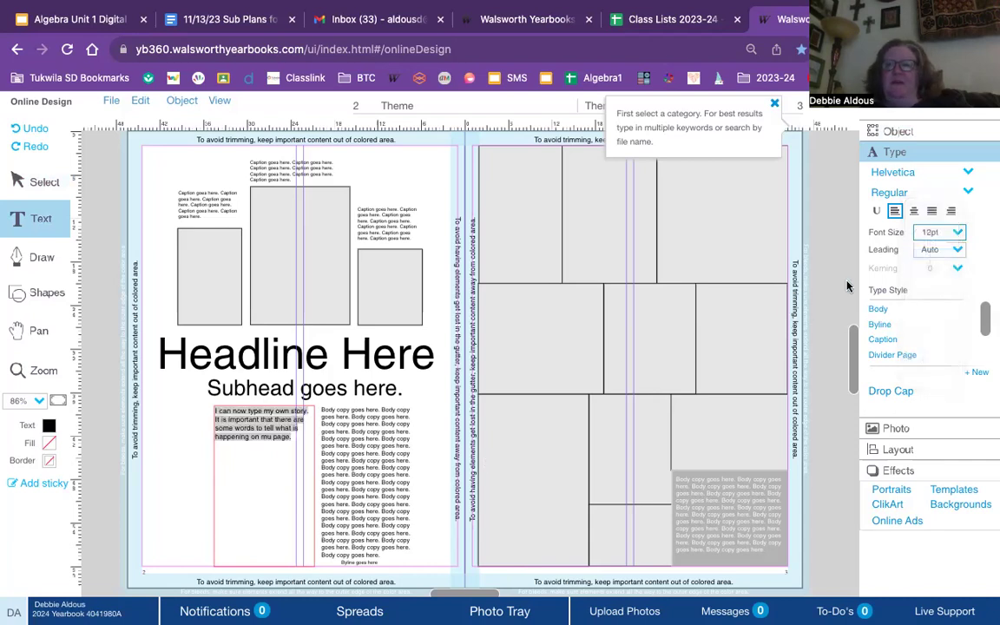
{"action": "left_click", "coordinate": [902, 174]}
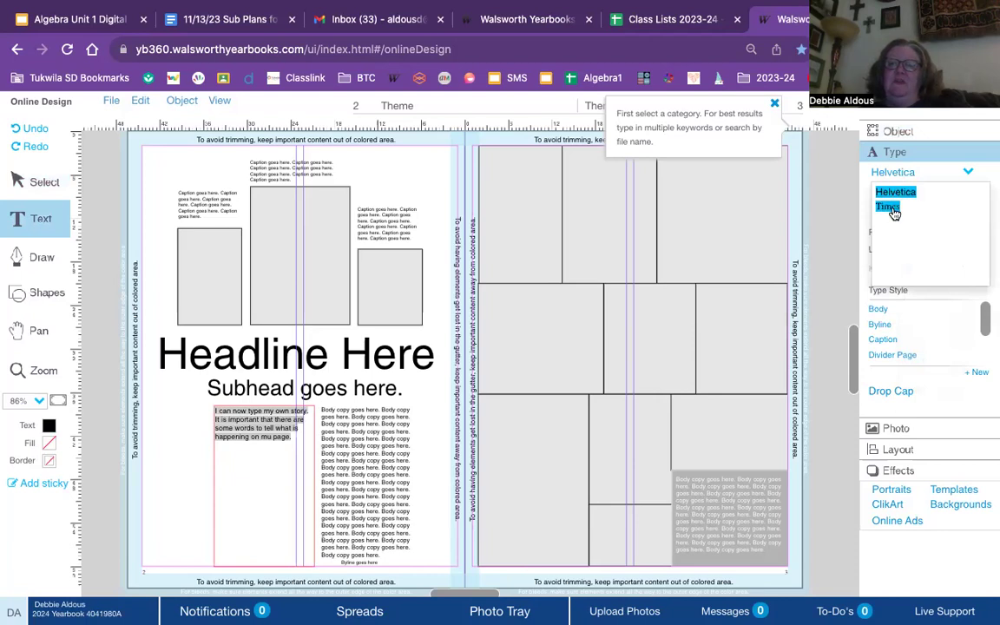
{"action": "left_click", "coordinate": [891, 206]}
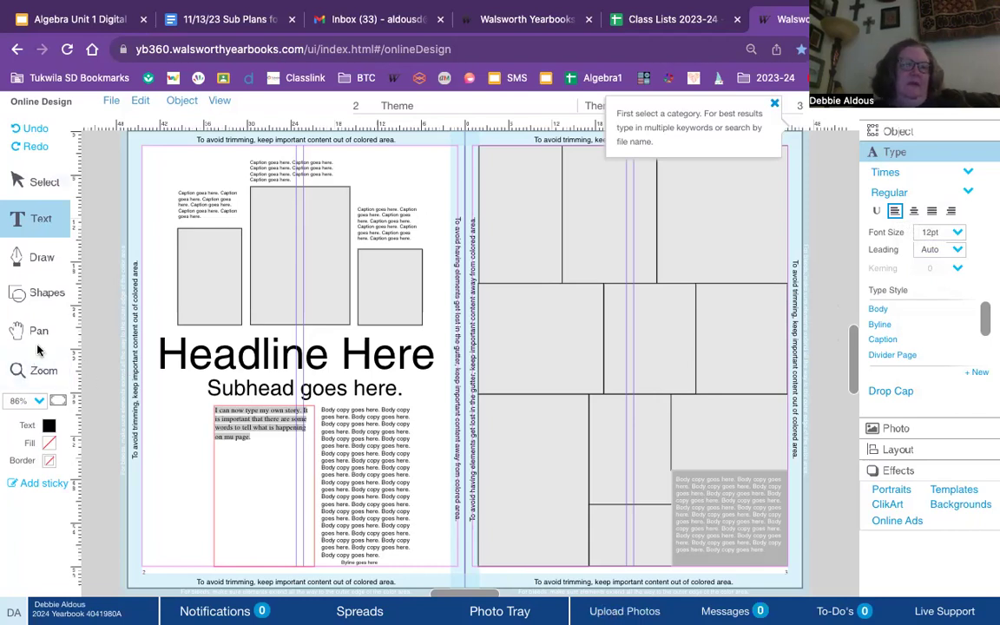
{"action": "left_click", "coordinate": [317, 269]}
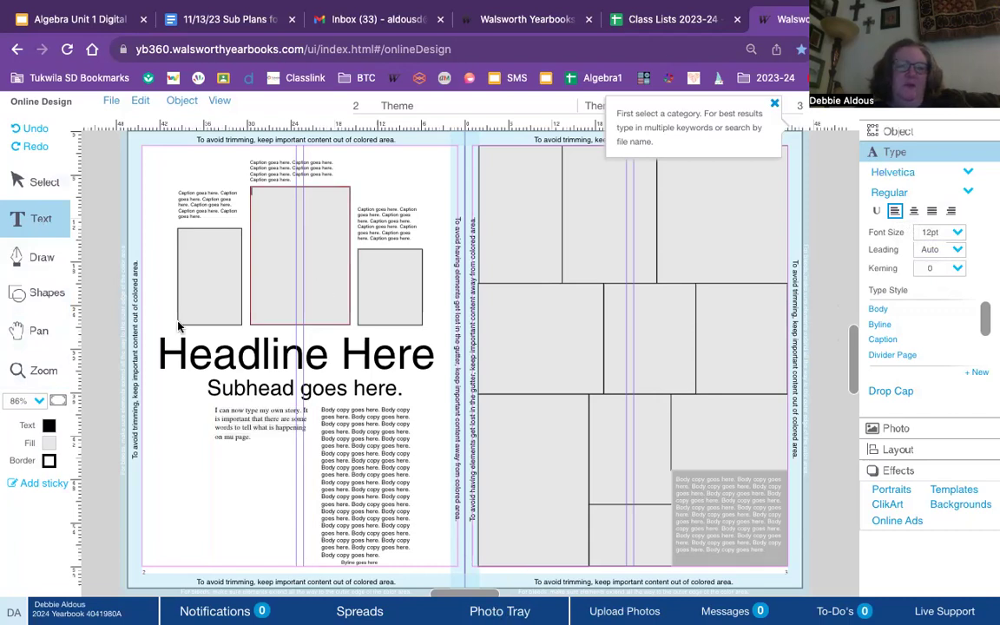
{"action": "left_click", "coordinate": [39, 183]}
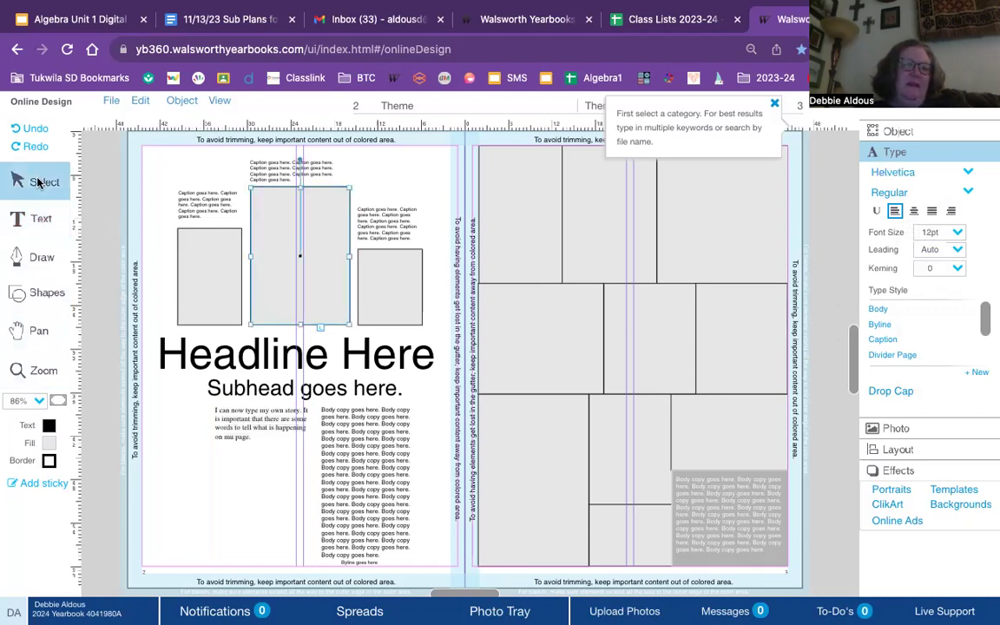
{"action": "left_click", "coordinate": [503, 612]}
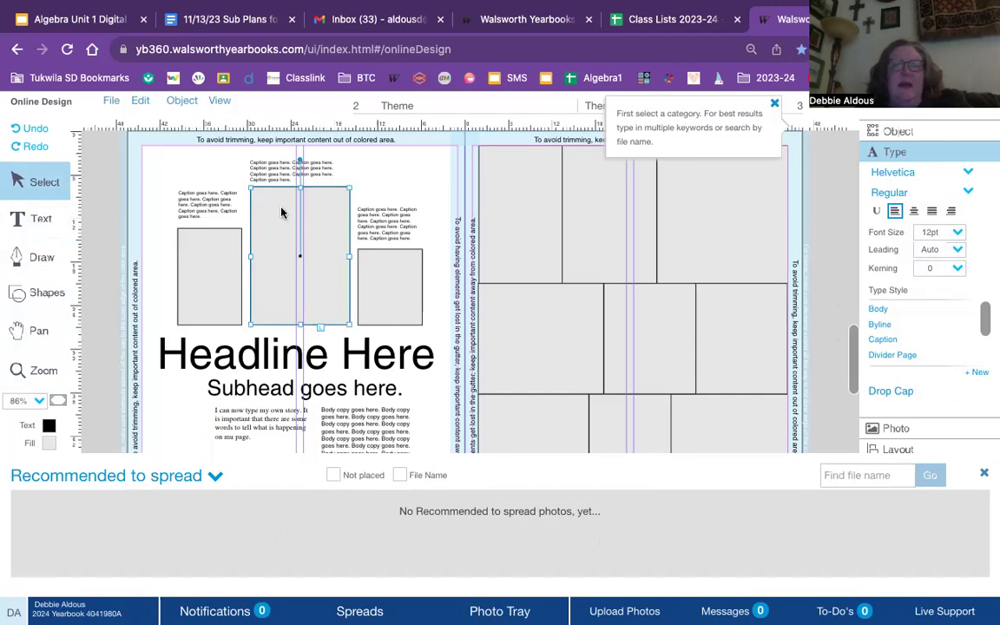
{"action": "left_click", "coordinate": [828, 245]}
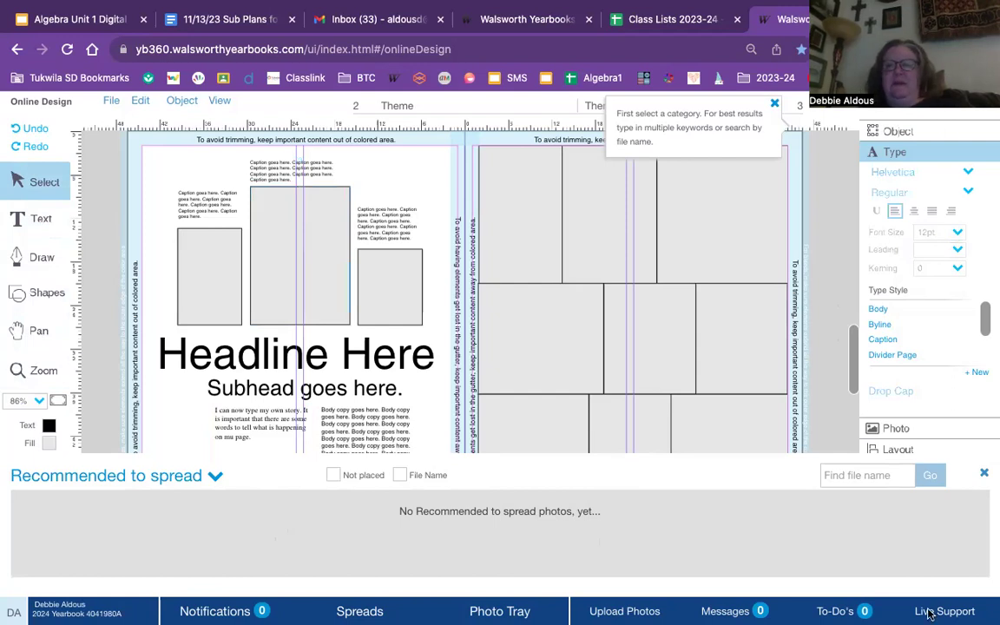
{"action": "left_click", "coordinate": [986, 475]}
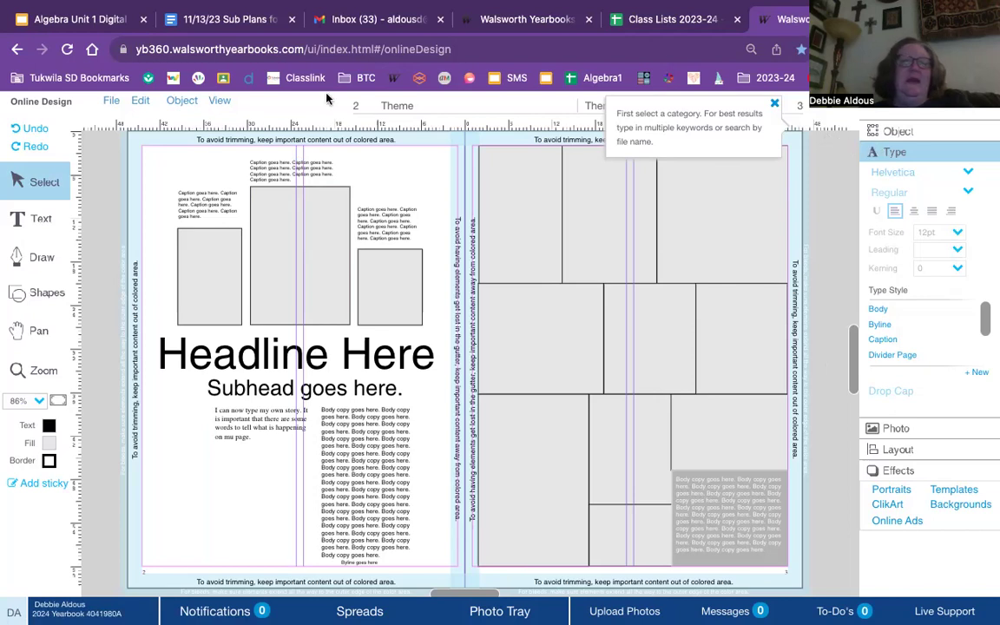
- Save the Theme spread with File > Save and Close
{"action": "left_click", "coordinate": [114, 101]}
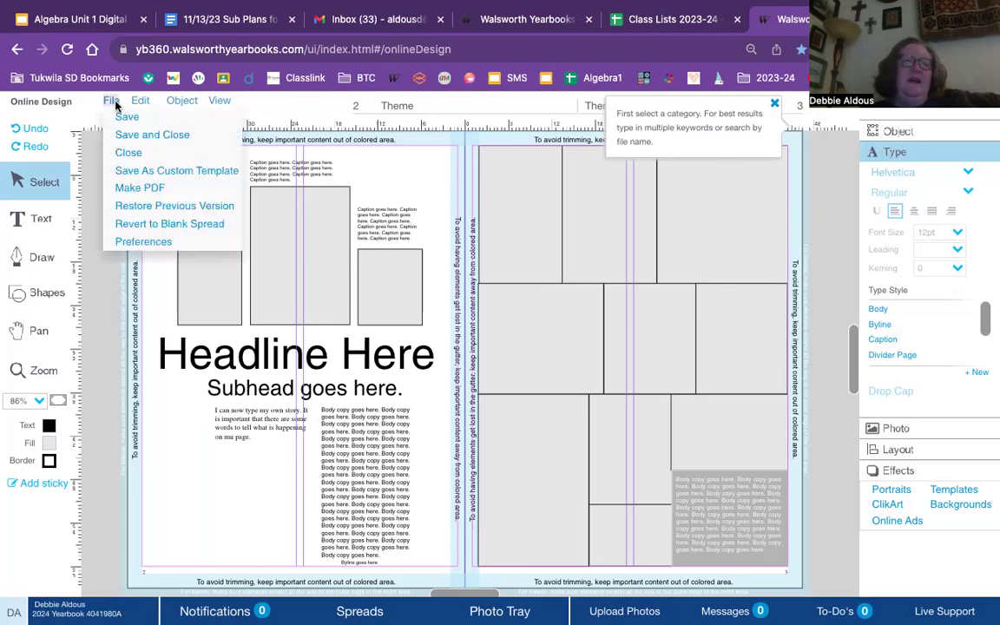
{"action": "left_click", "coordinate": [128, 137]}
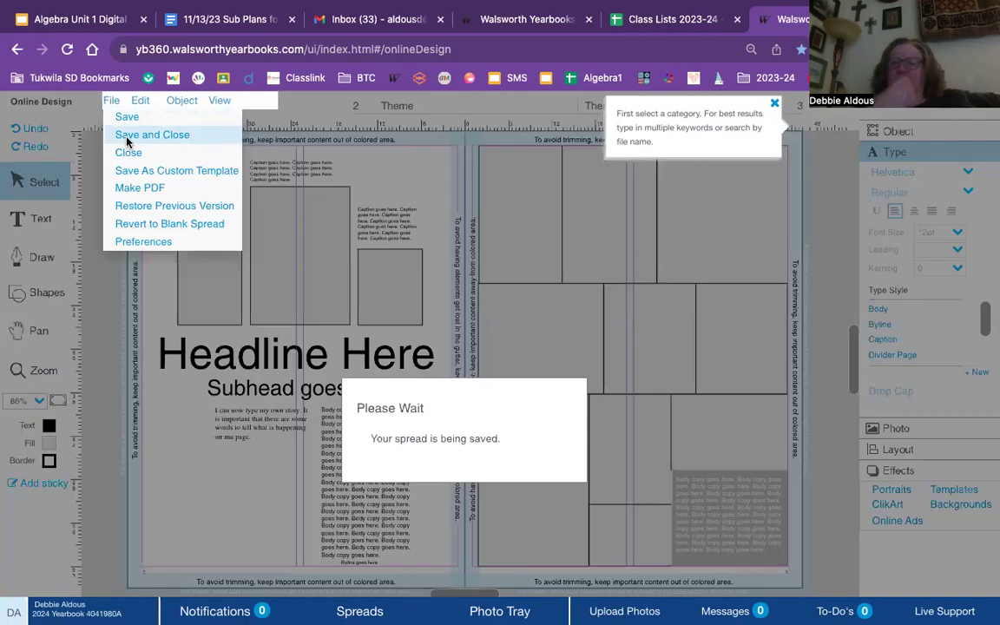